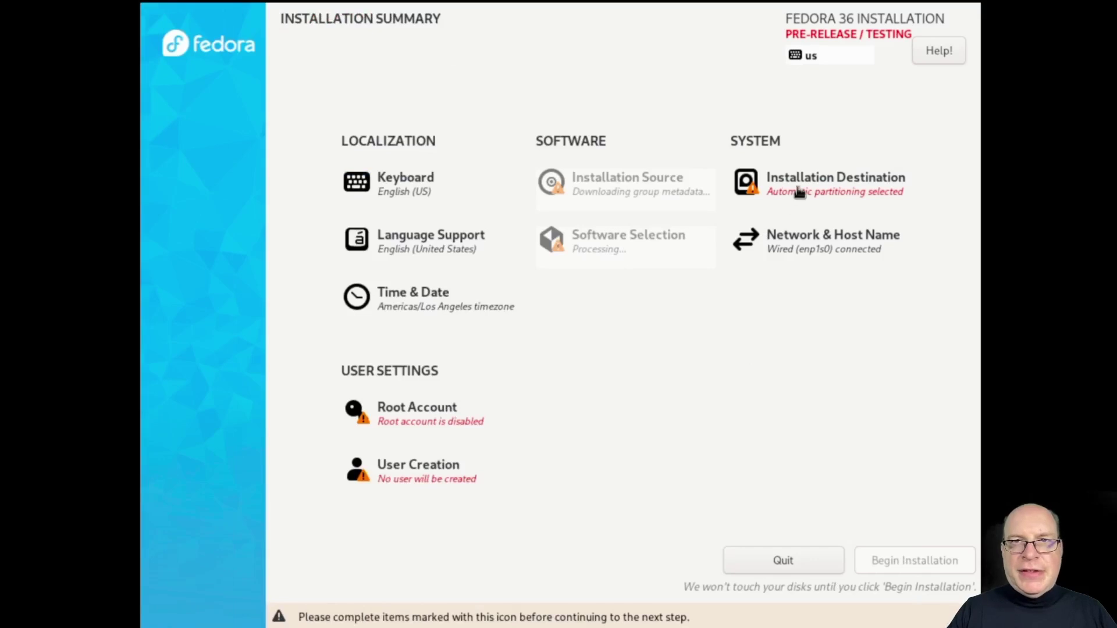
Choose Advanced Custom (Blivet-GUI) storage configuration for the installation destination and start a new 600 MiB partition in vda's free space
click(812, 186)
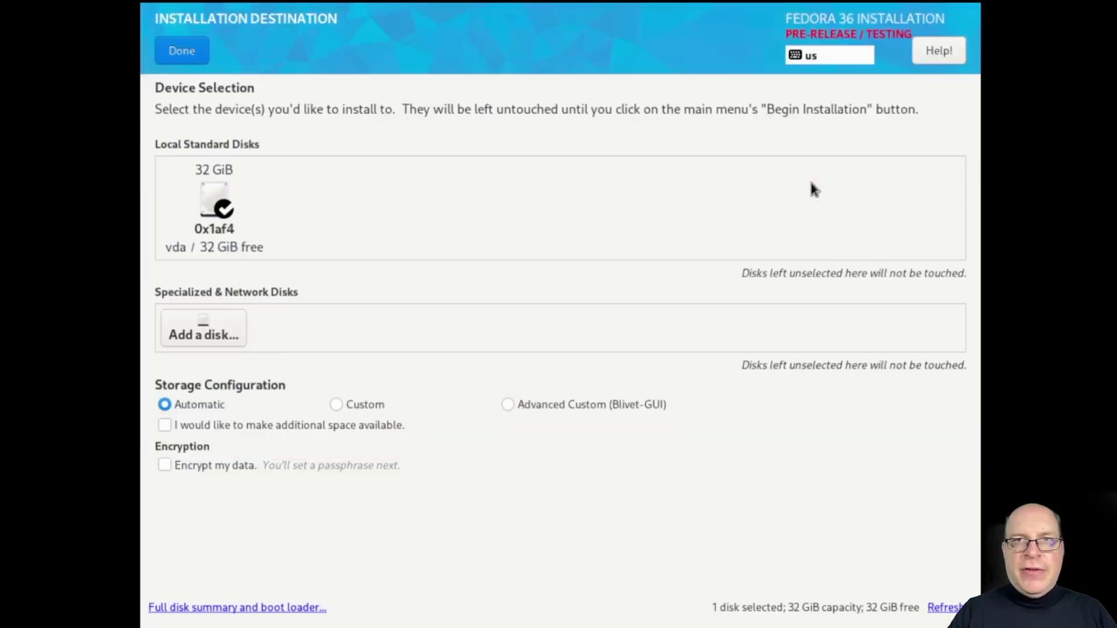
click(507, 405)
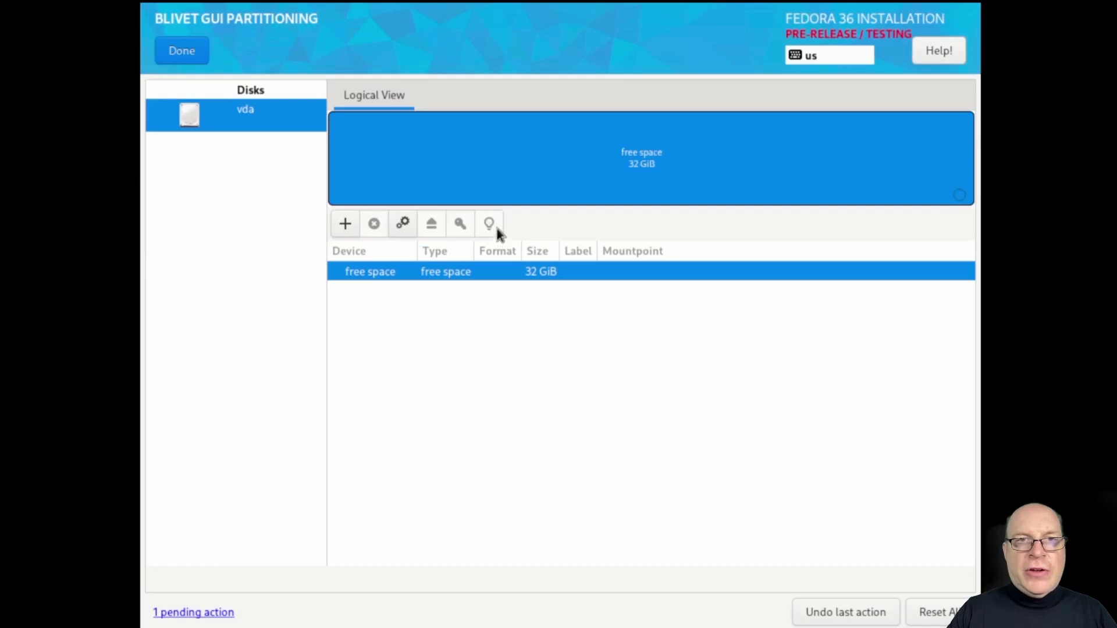
click(343, 224)
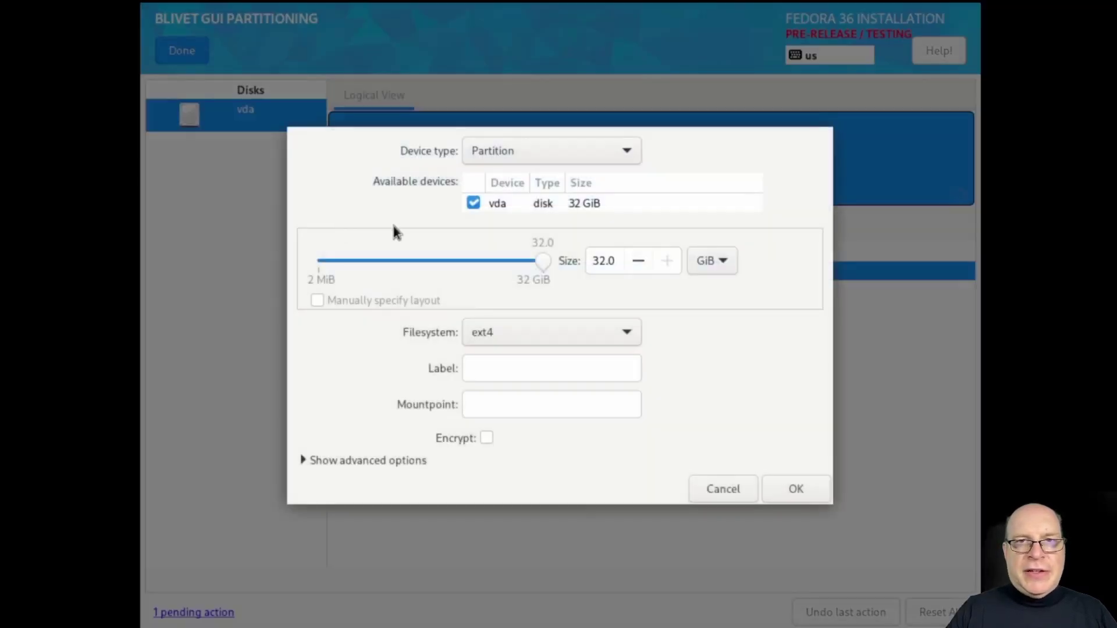
click(716, 260)
click(717, 239)
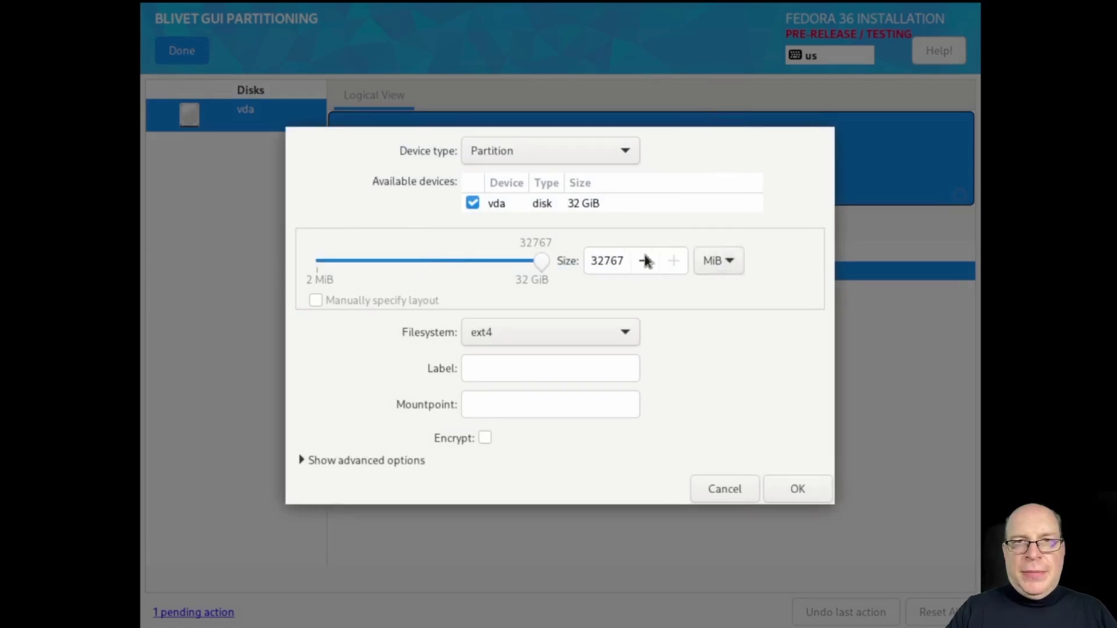
double_click(606, 261)
text(600)
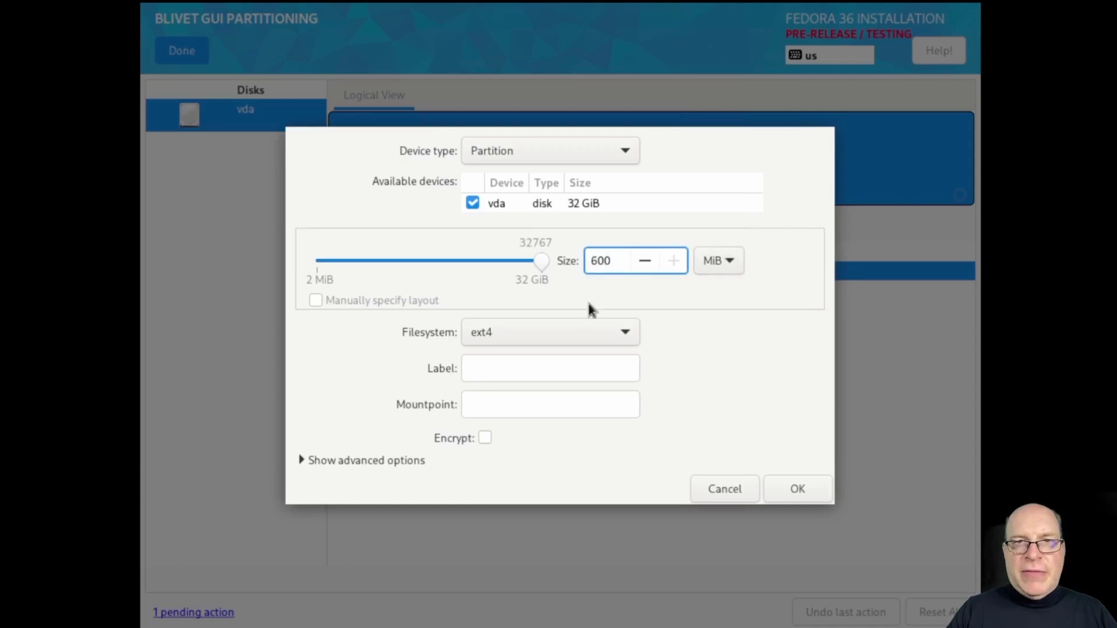
Format the new partition as EFI System Partition with label EFI and mountpoint /boot/efi, and add it to the layout
click(574, 334)
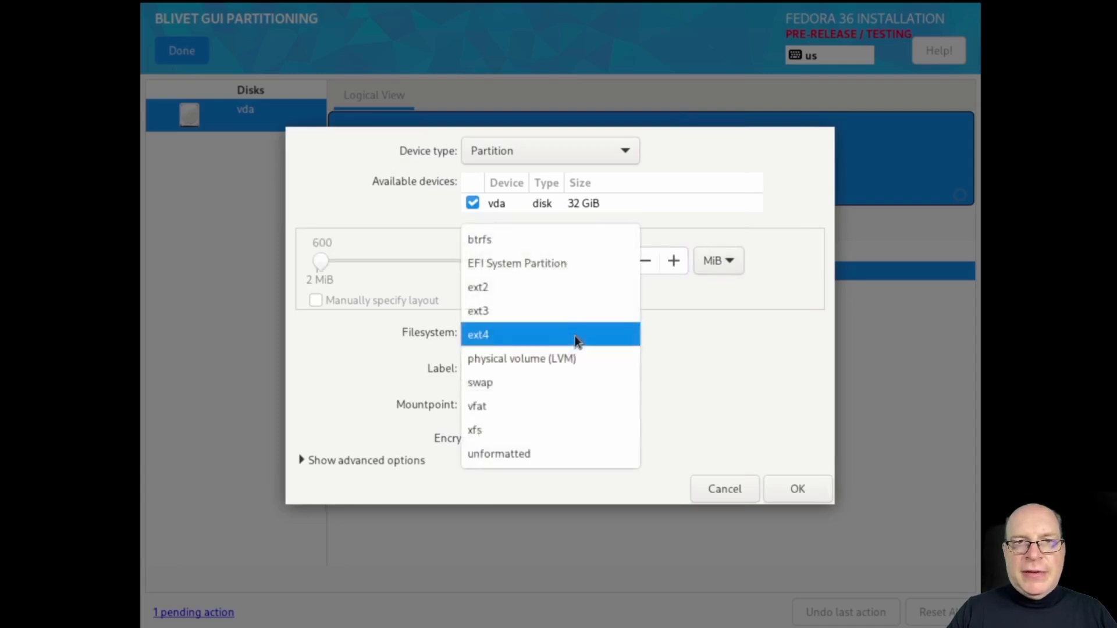
click(542, 267)
click(512, 370)
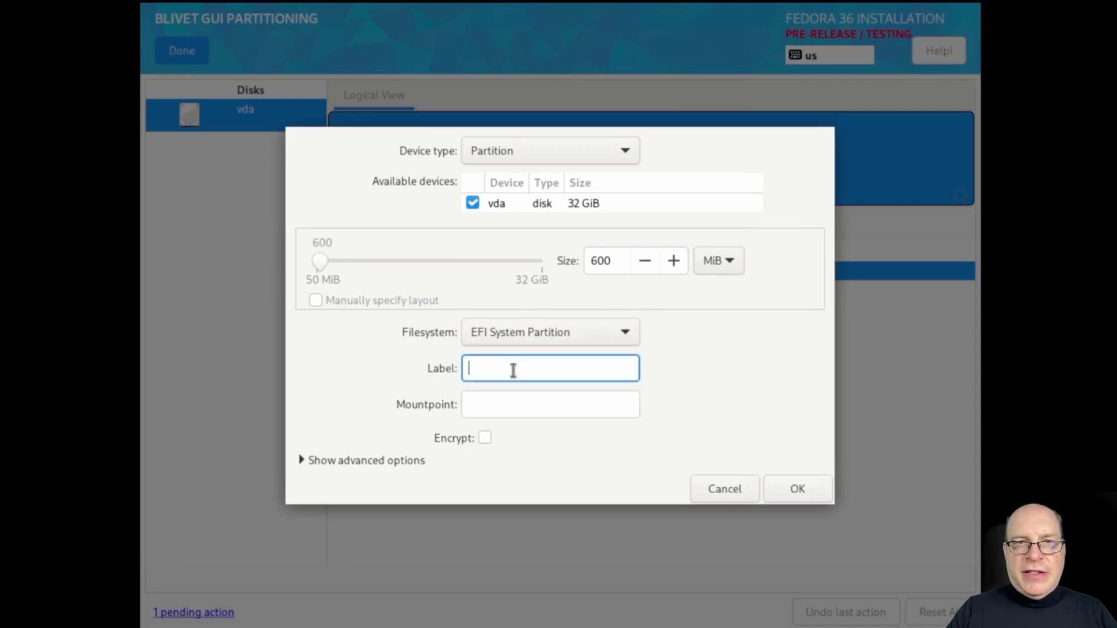
text(EFI)
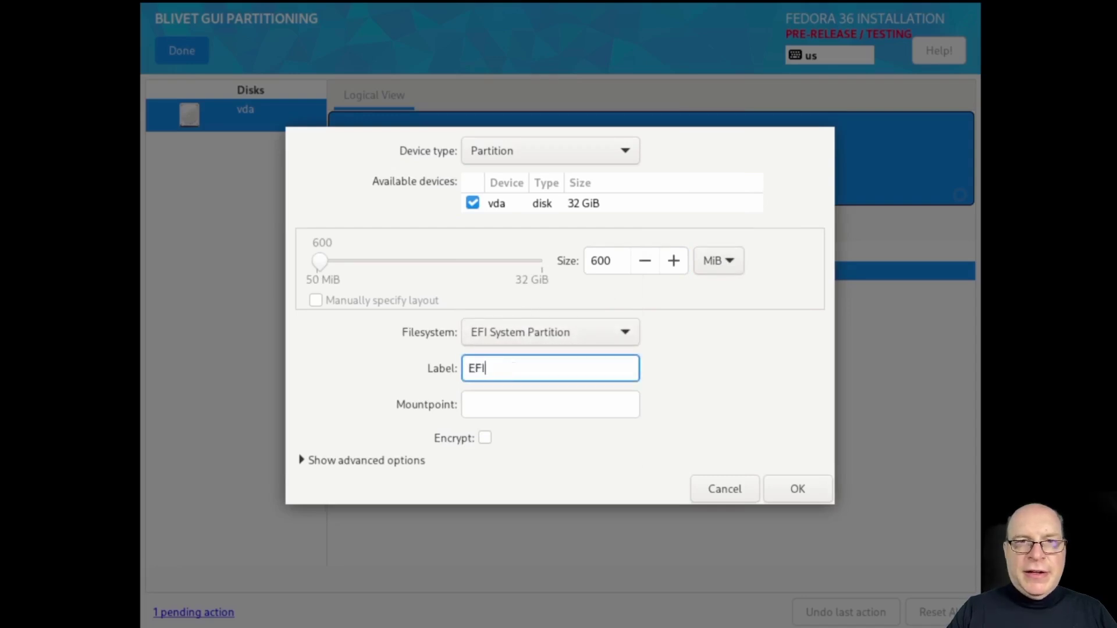
click(487, 405)
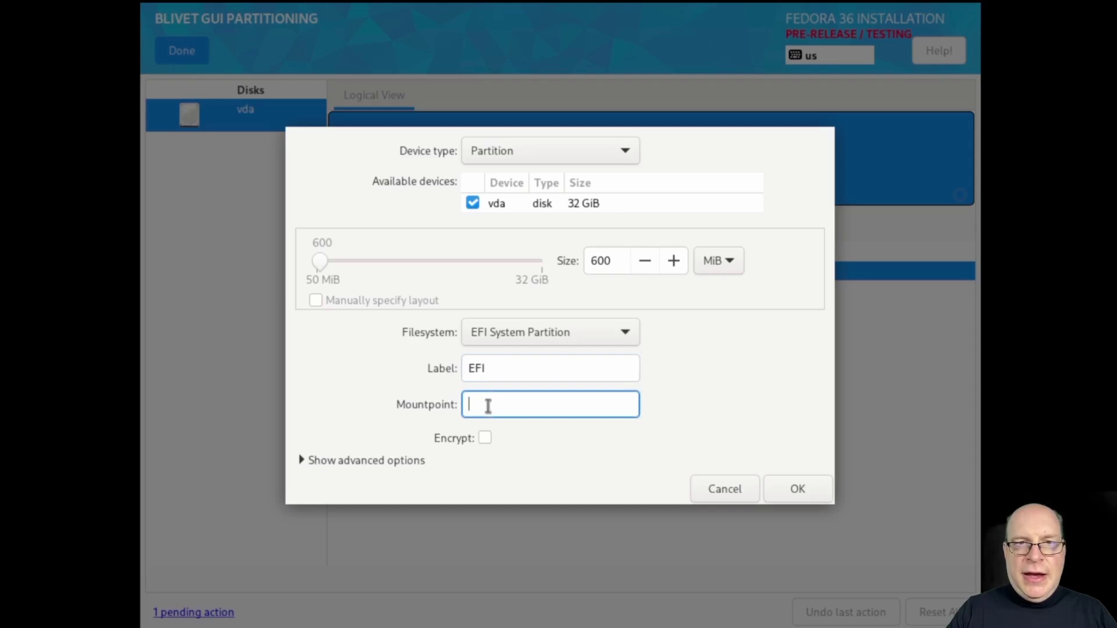
text(/boot)
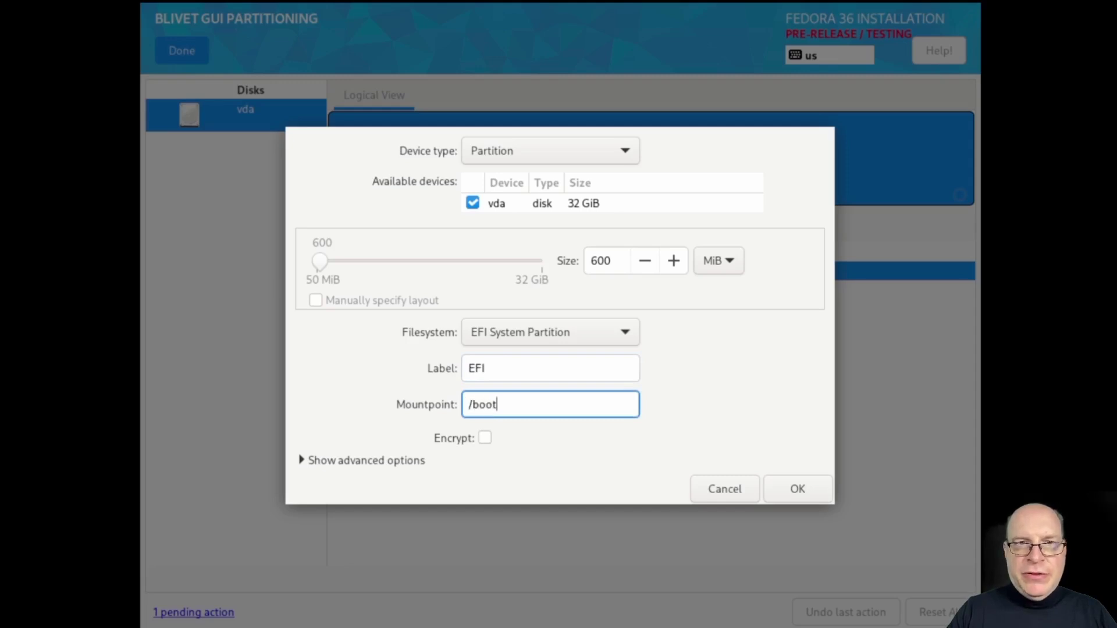
text(/efi)
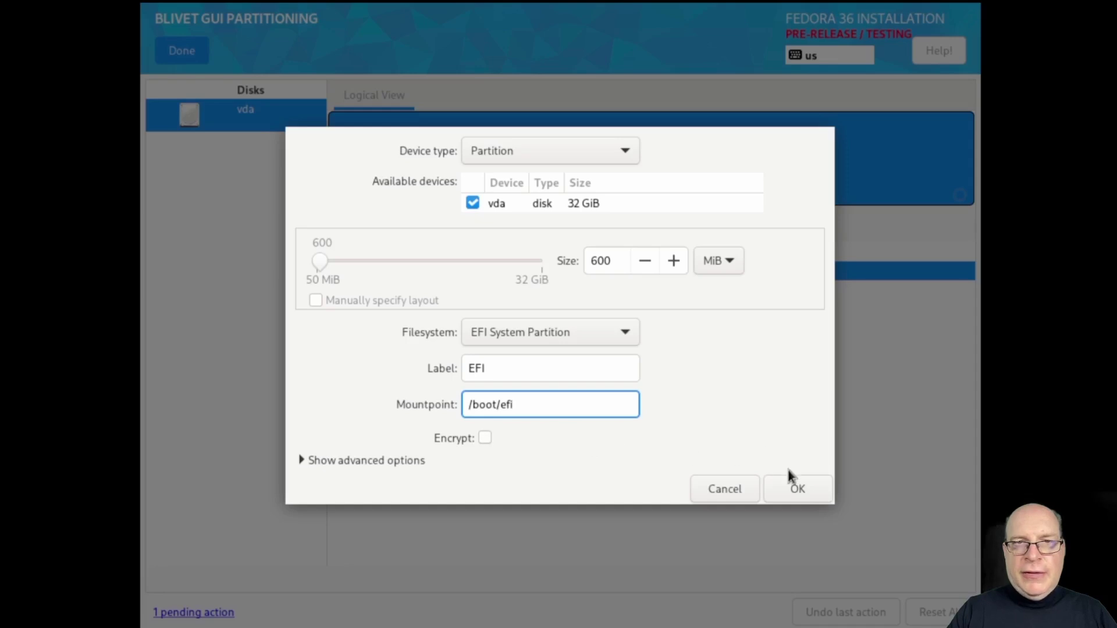
click(797, 490)
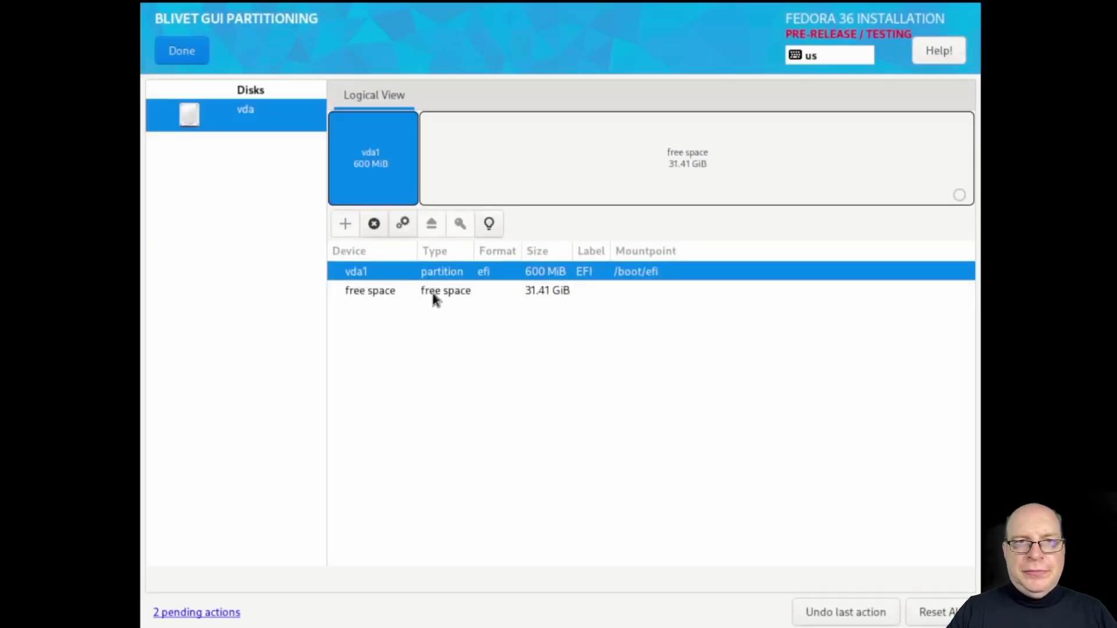
Start another partition in vda's remaining free space and set its size to 1024 MiB
click(435, 297)
click(344, 226)
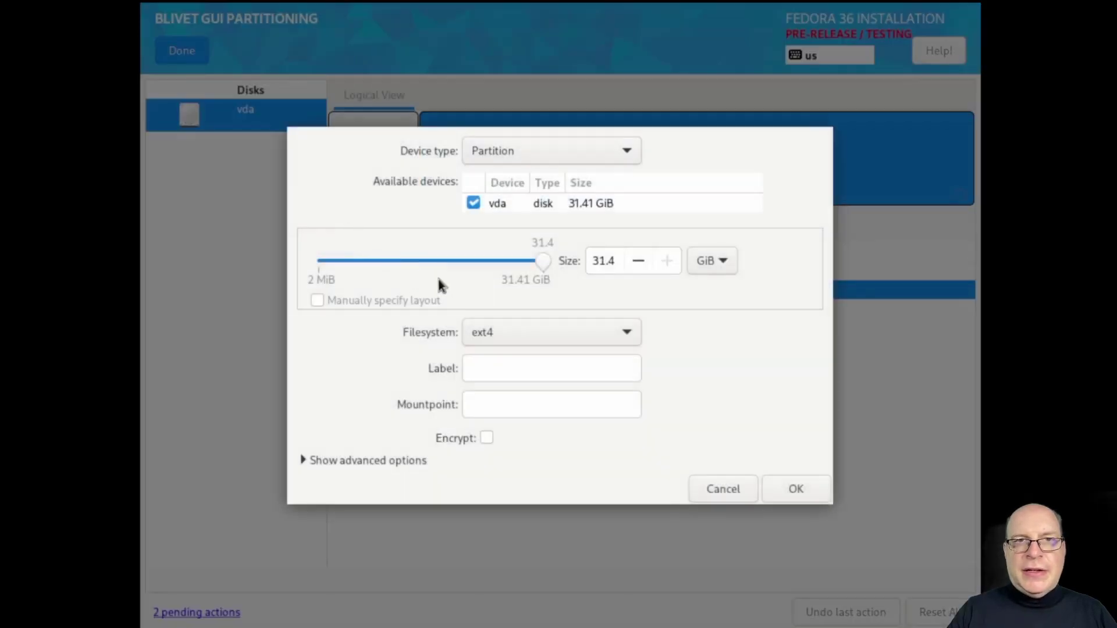
click(723, 264)
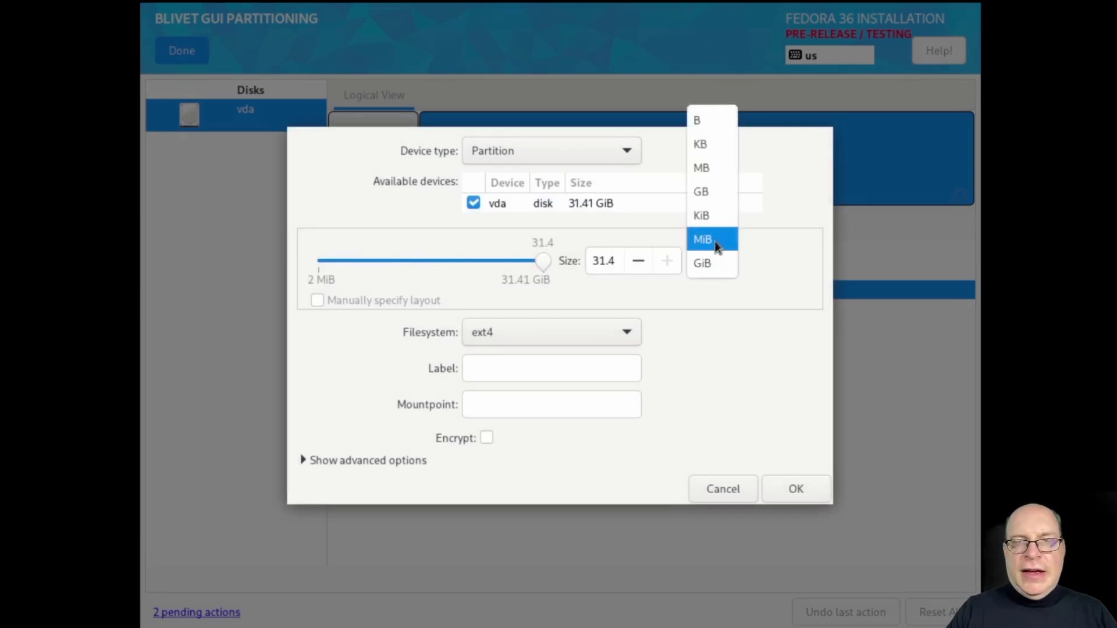
click(715, 241)
drag(610, 260, 597, 260)
double_click(597, 260)
text(1024)
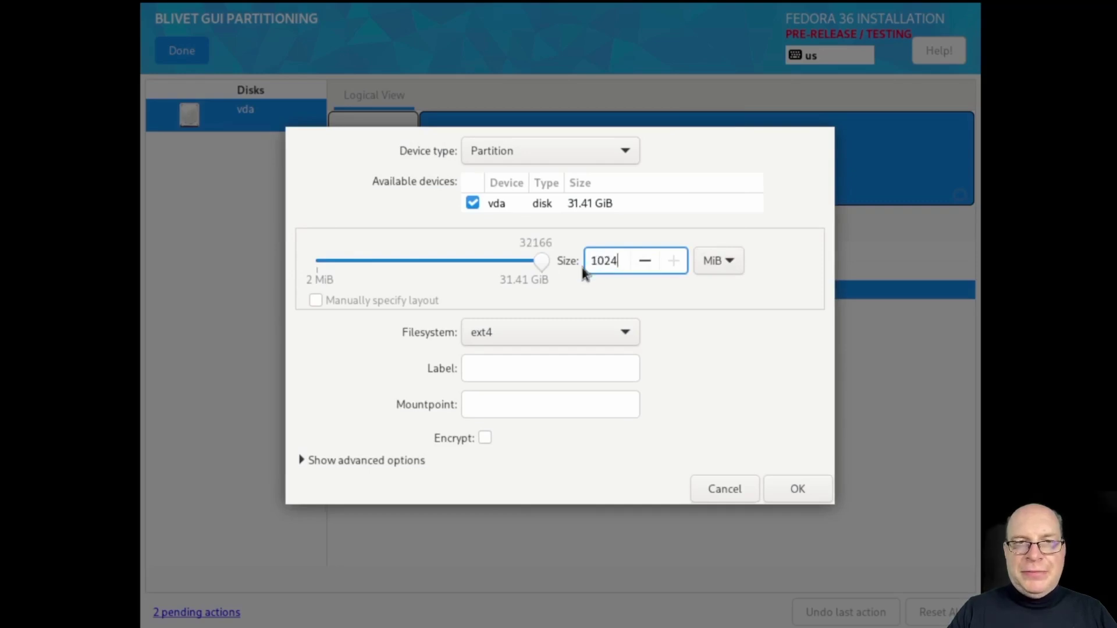
Label the ext4 partition BOOT, set its mountpoint to /boot, and add it to the layout
click(508, 367)
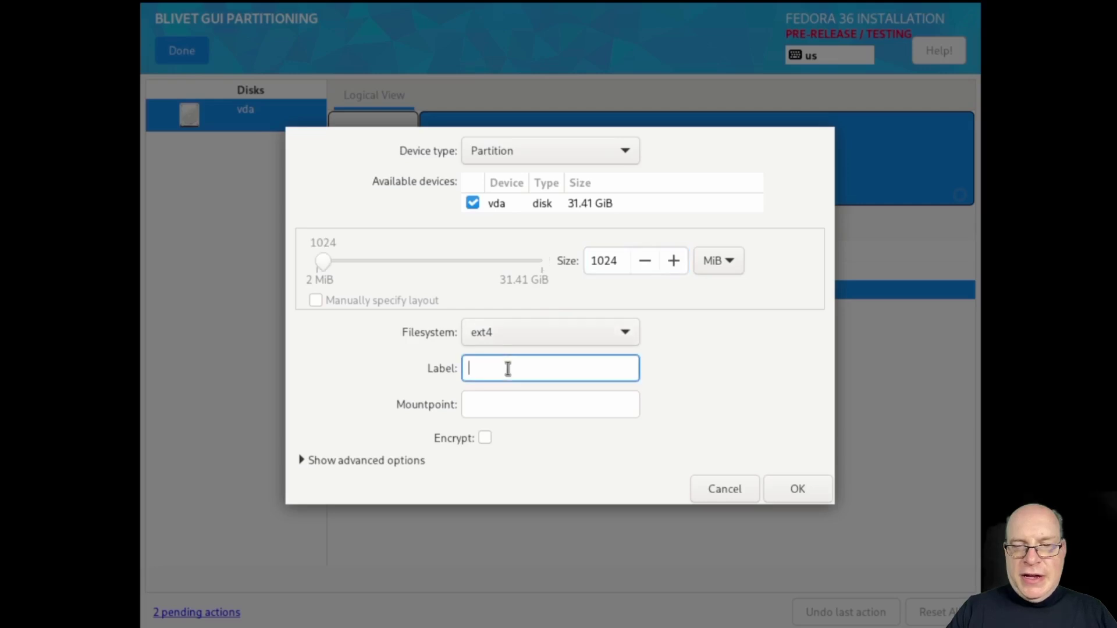
text(BOOT)
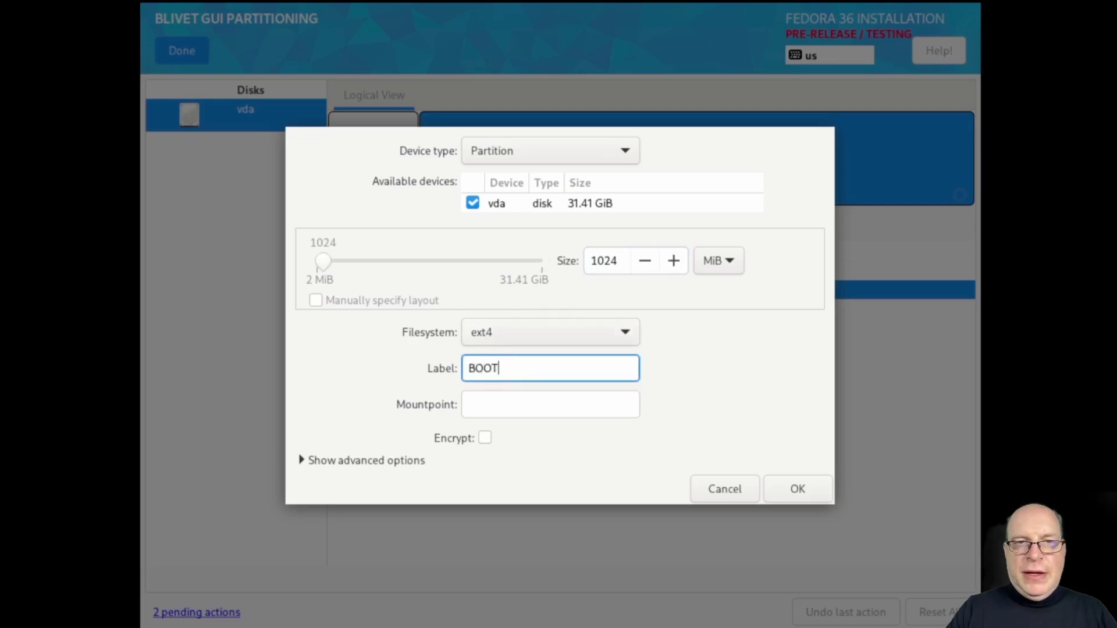
click(515, 405)
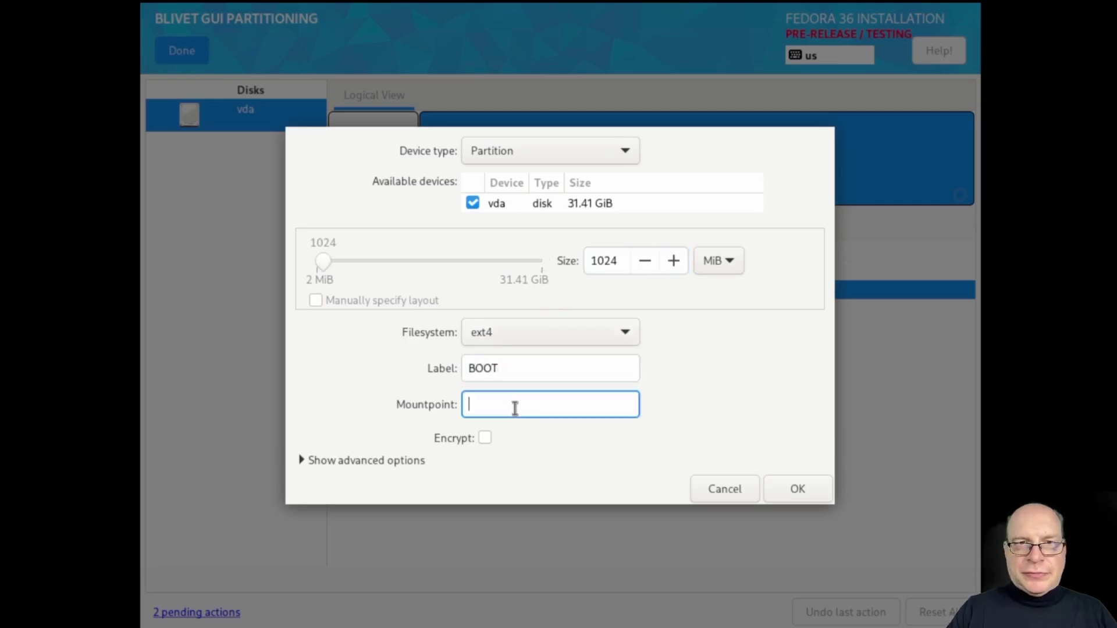
text(/boot)
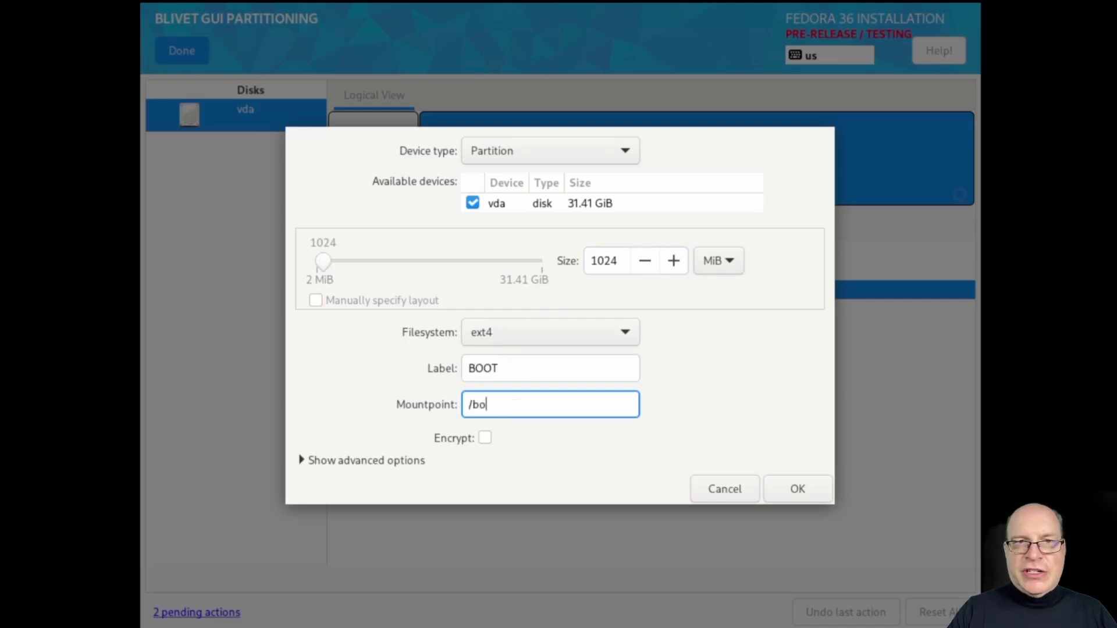
click(796, 489)
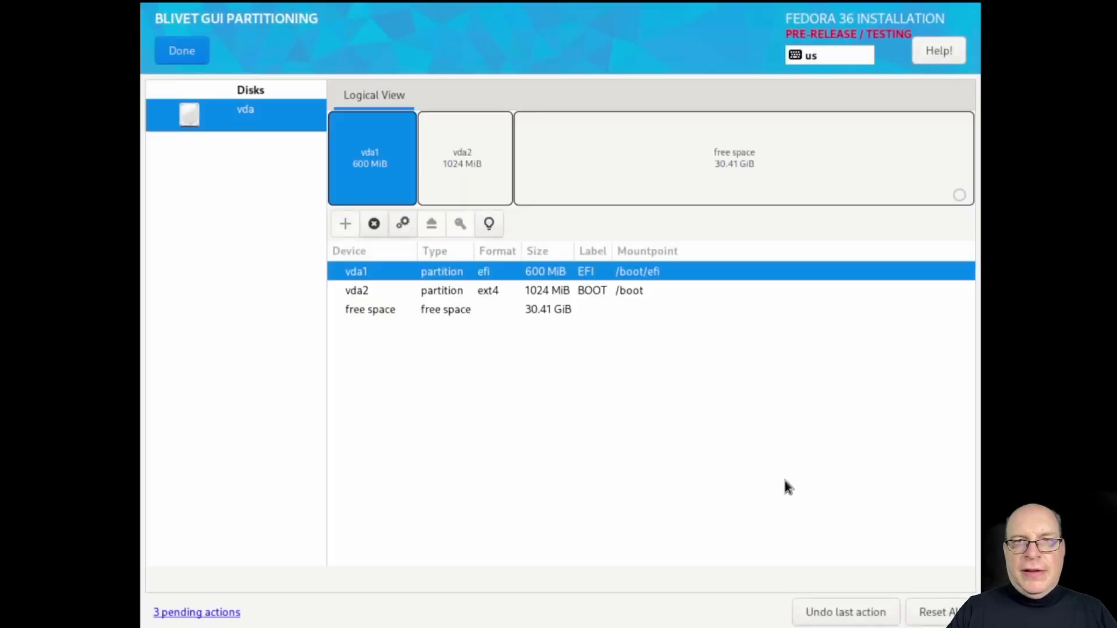
Create a btrfs partition without a mountpoint that fills all the remaining free space on vda
click(580, 174)
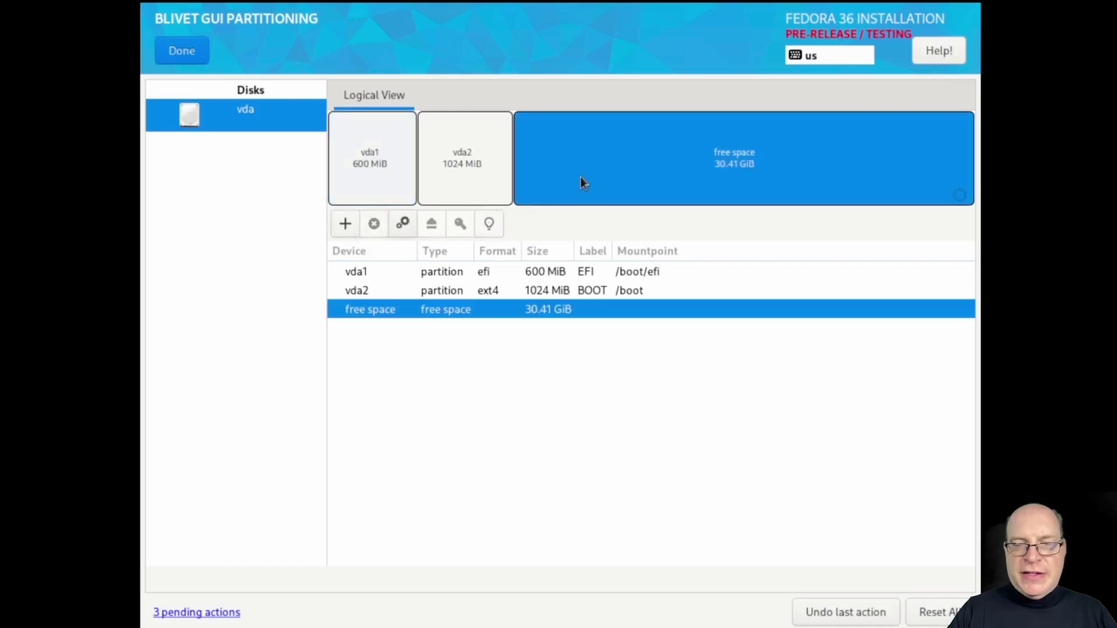
click(345, 223)
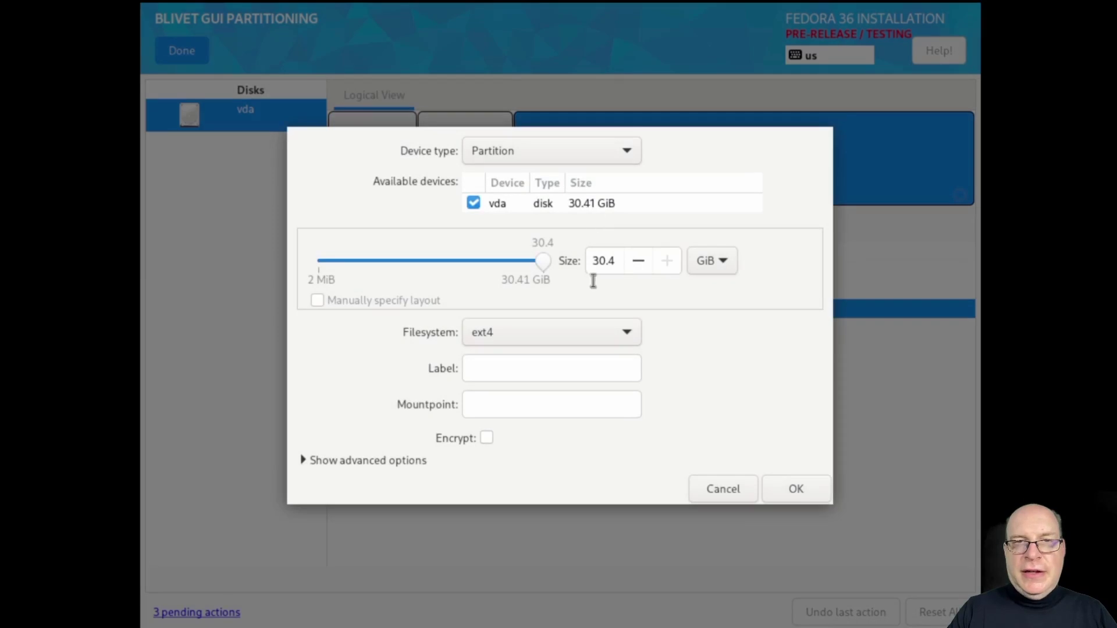
click(605, 332)
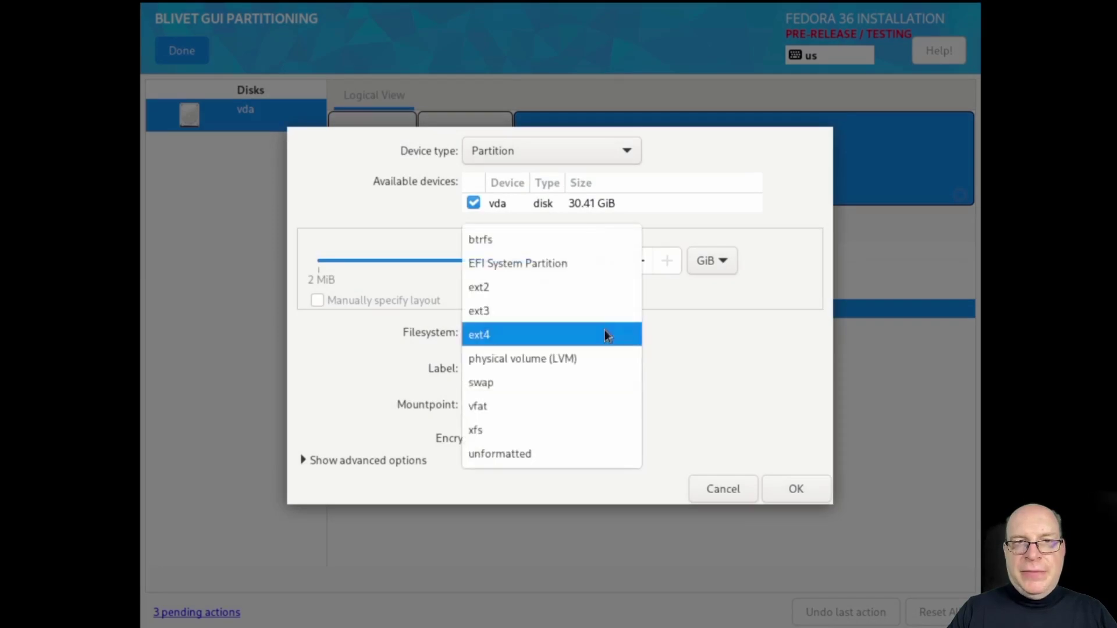
click(567, 247)
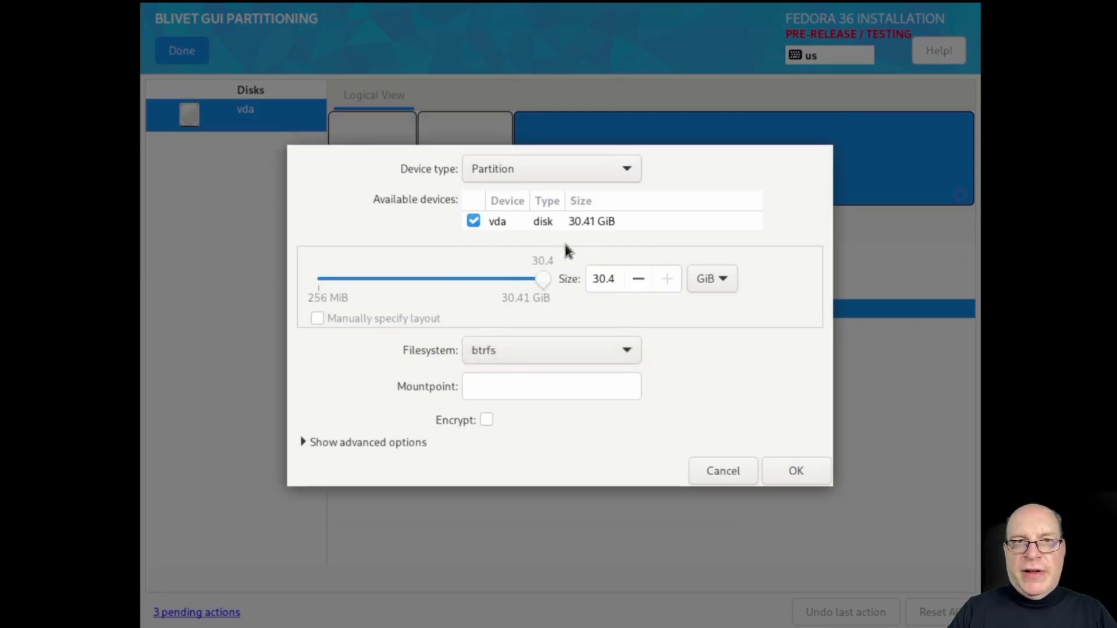
click(790, 470)
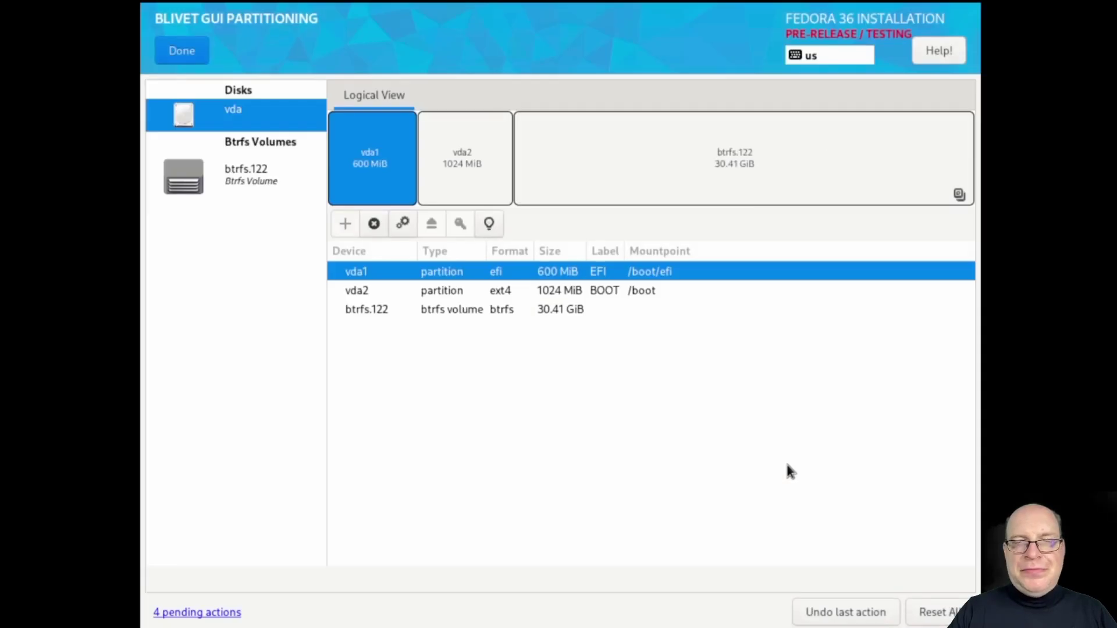
click(636, 179)
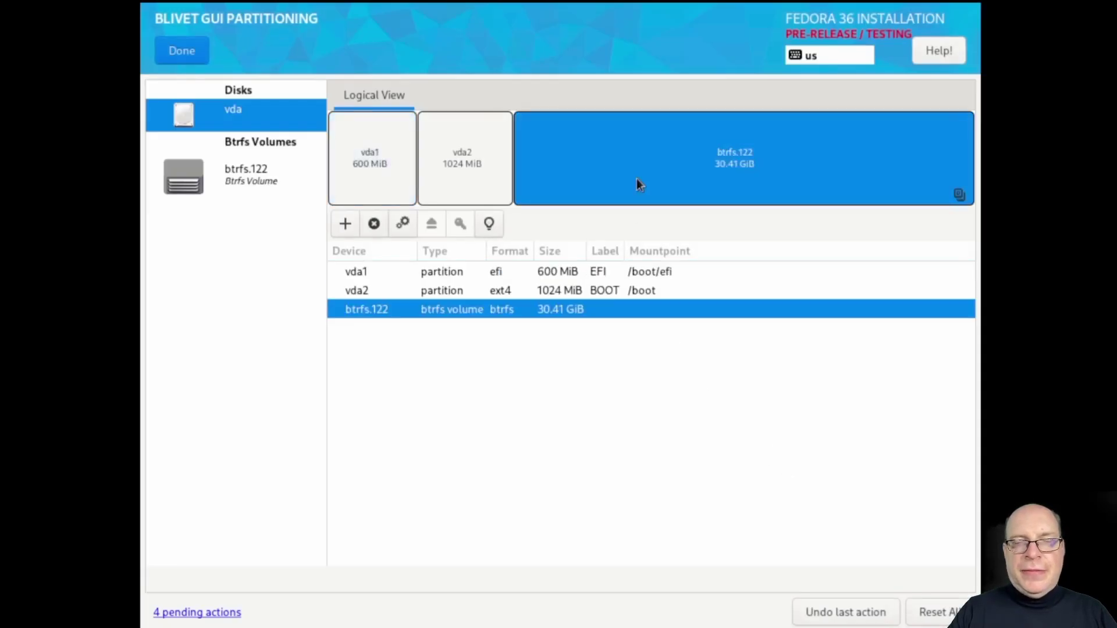
click(343, 228)
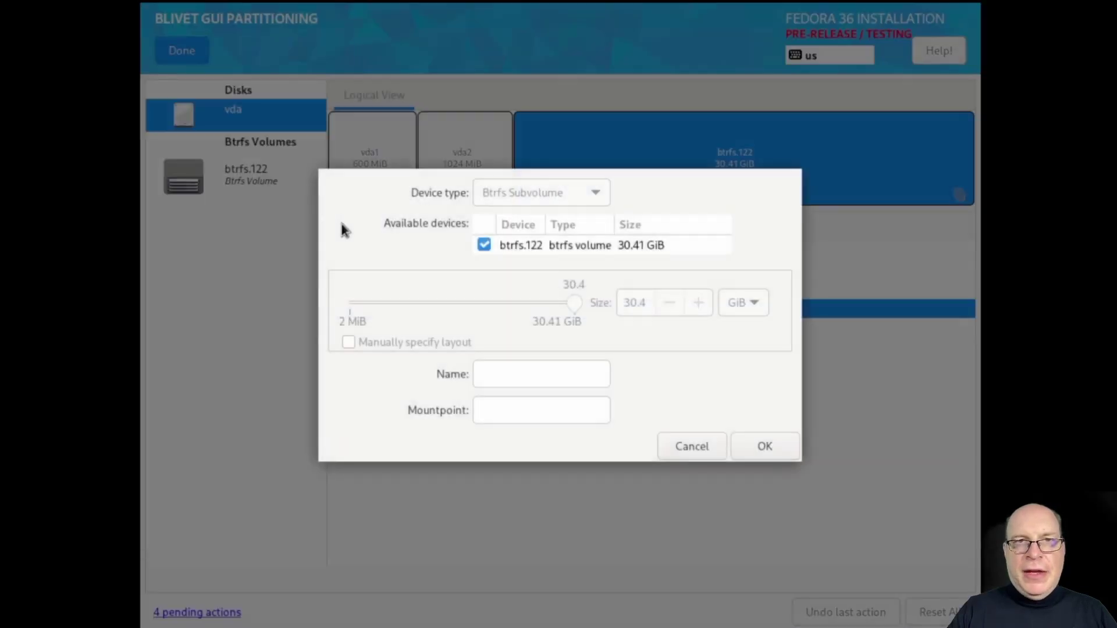
click(552, 375)
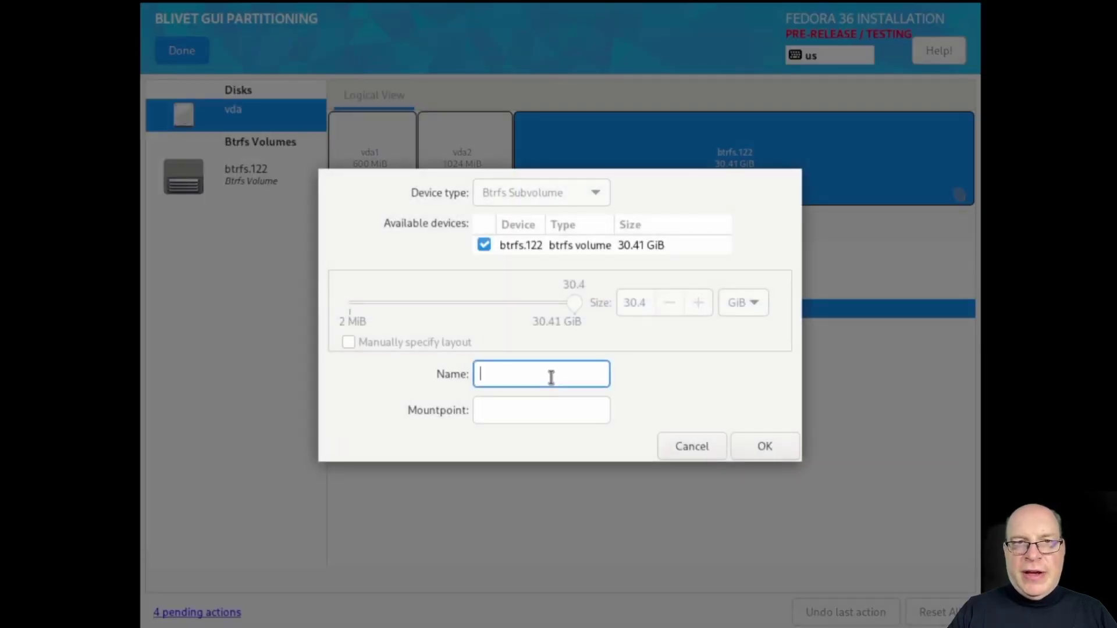
text(@log)
click(540, 412)
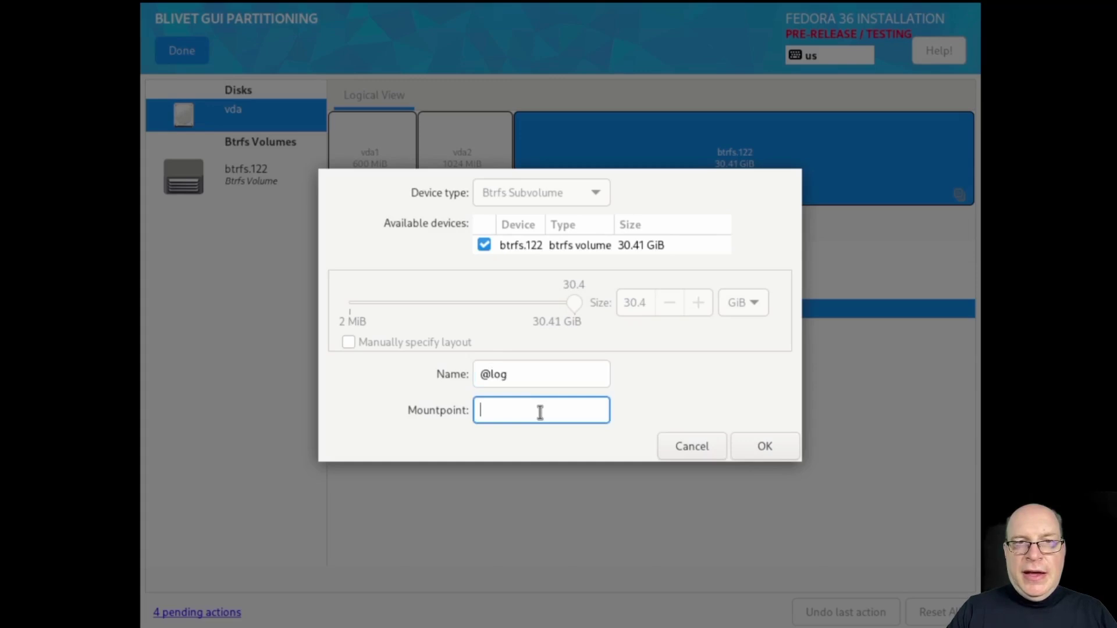
text(/var/log)
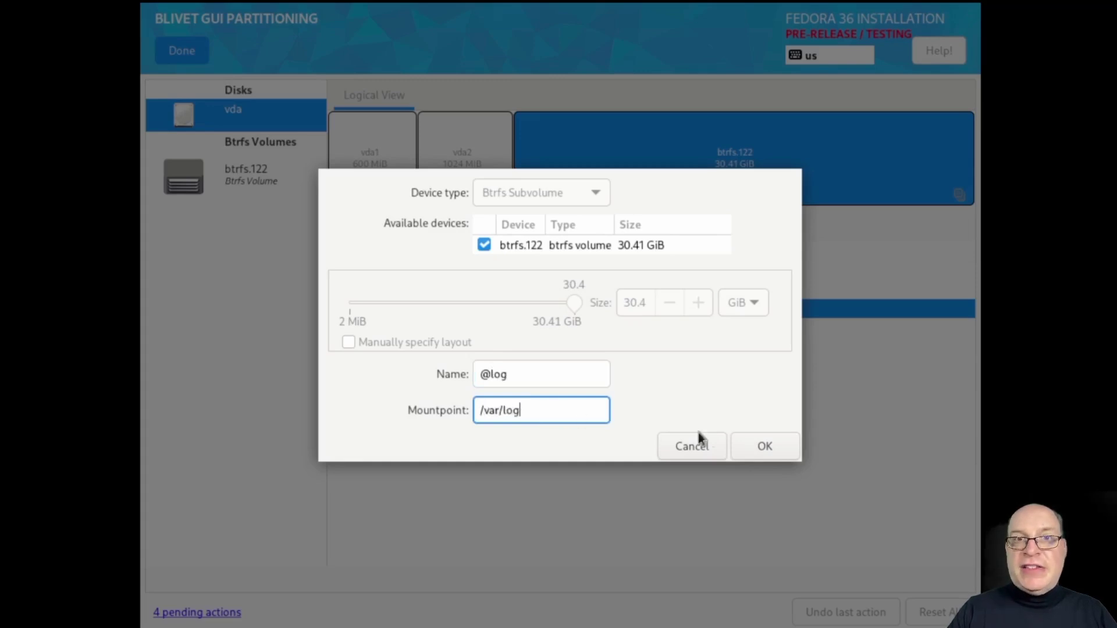
click(746, 442)
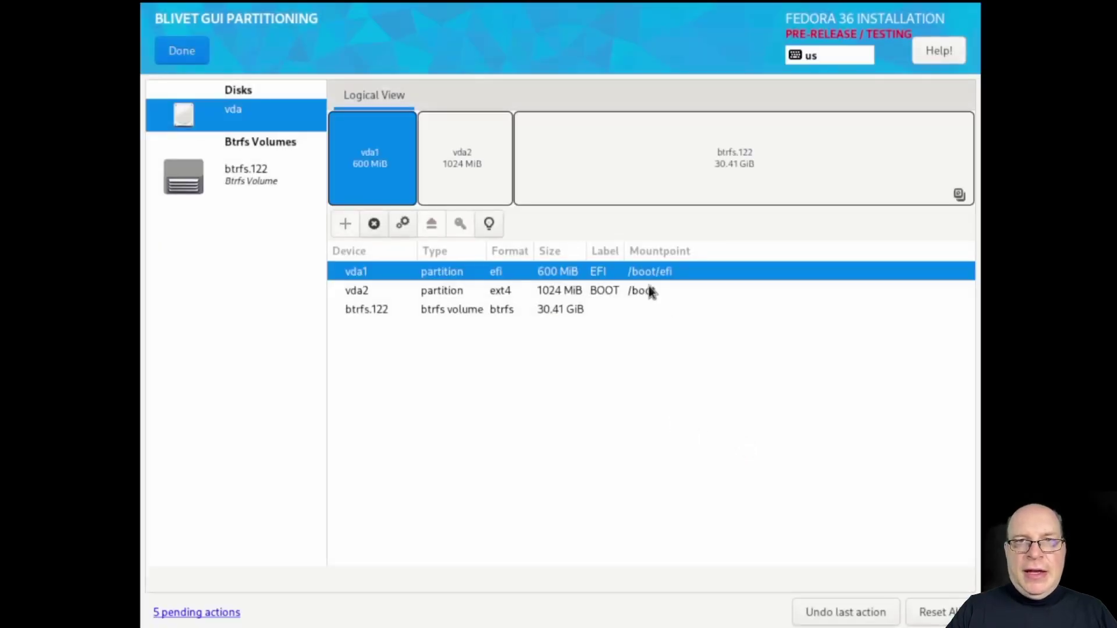
click(641, 172)
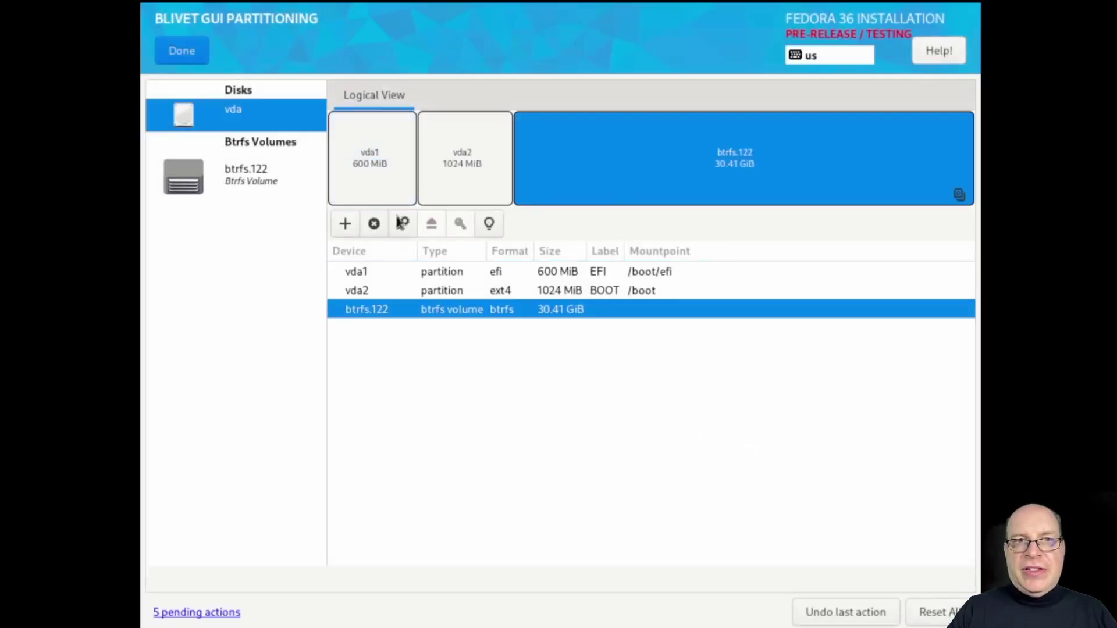
click(343, 223)
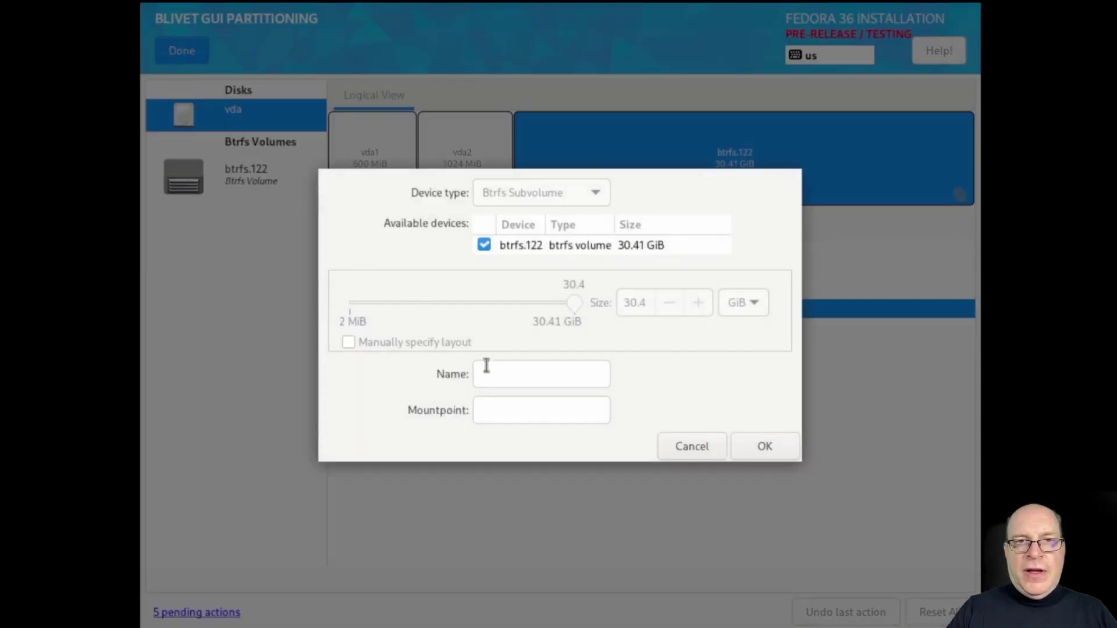
click(503, 374)
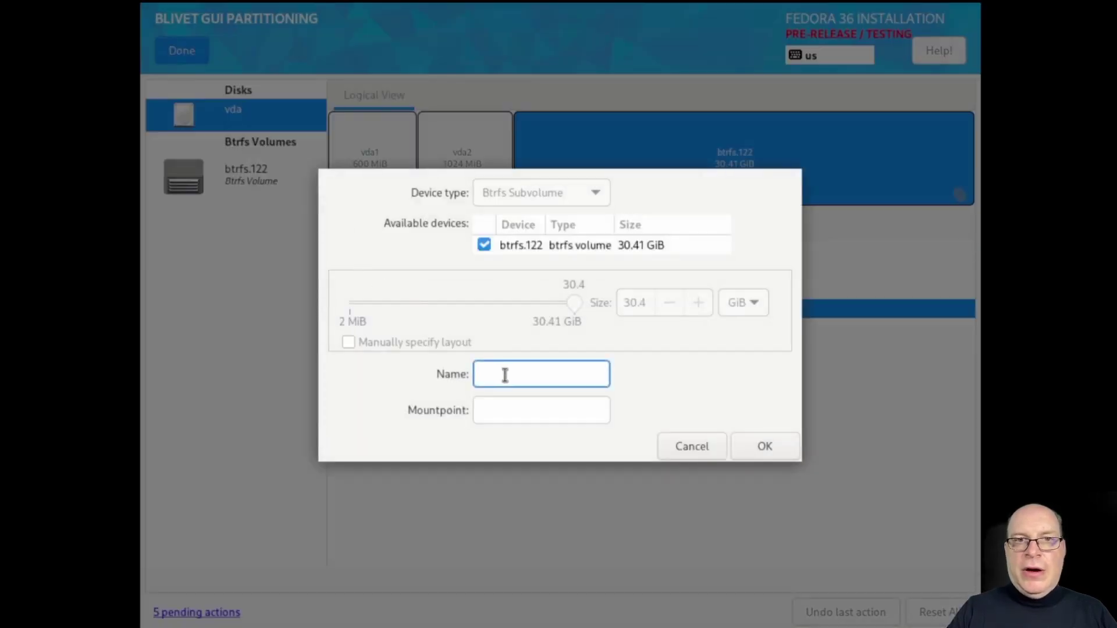
text(@home)
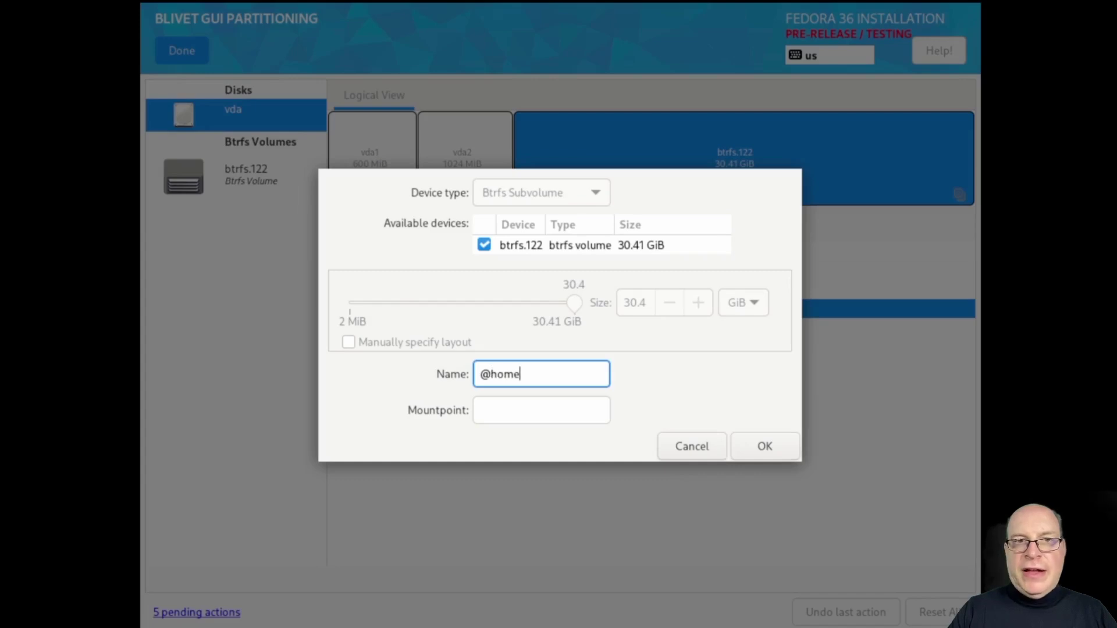
click(498, 413)
text(/home)
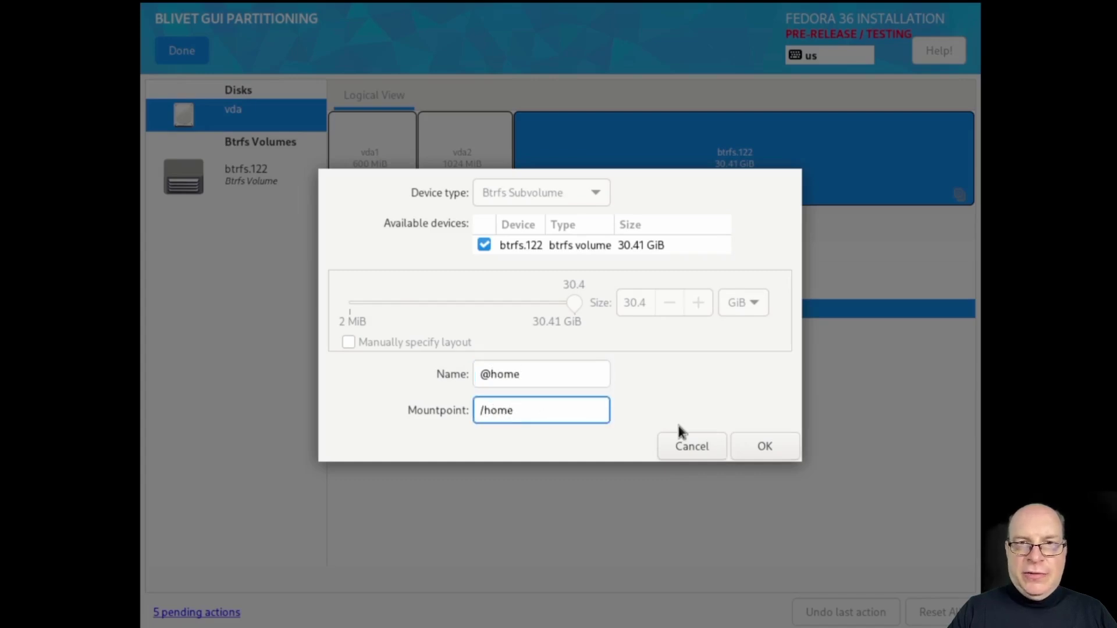
click(763, 449)
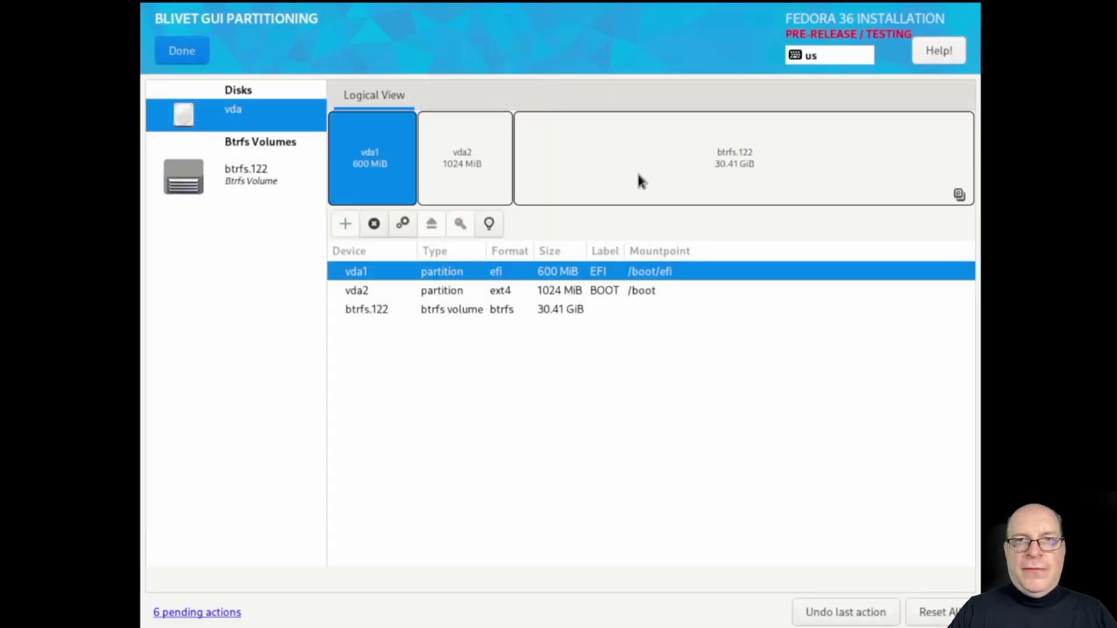
Create a Btrfs subvolume named @ with mountpoint / in the btrfs volume
click(637, 172)
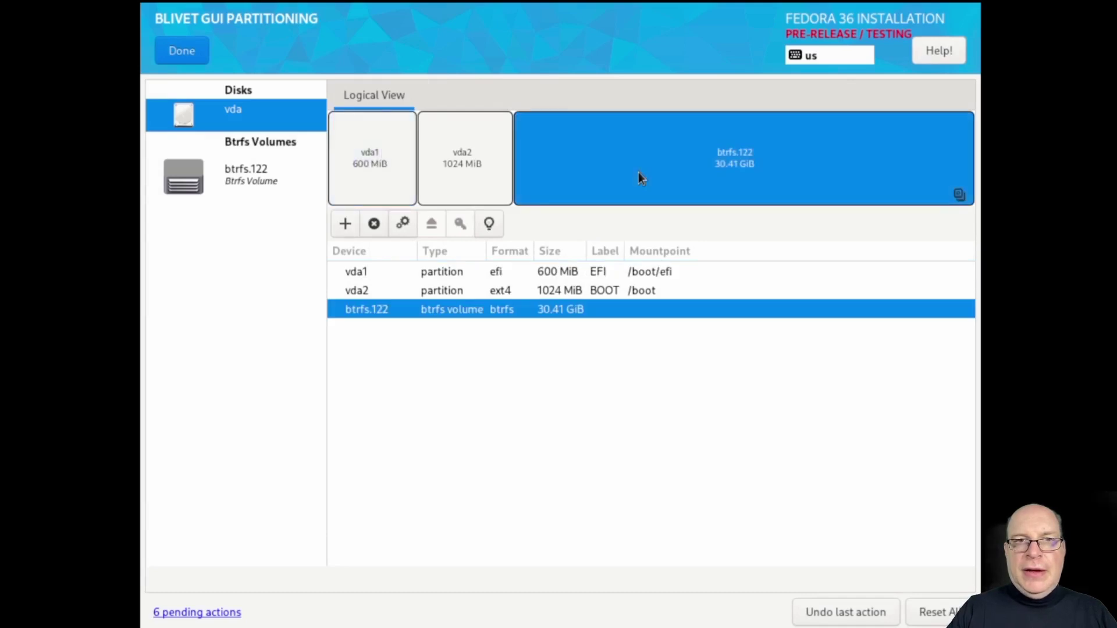
click(345, 222)
click(496, 373)
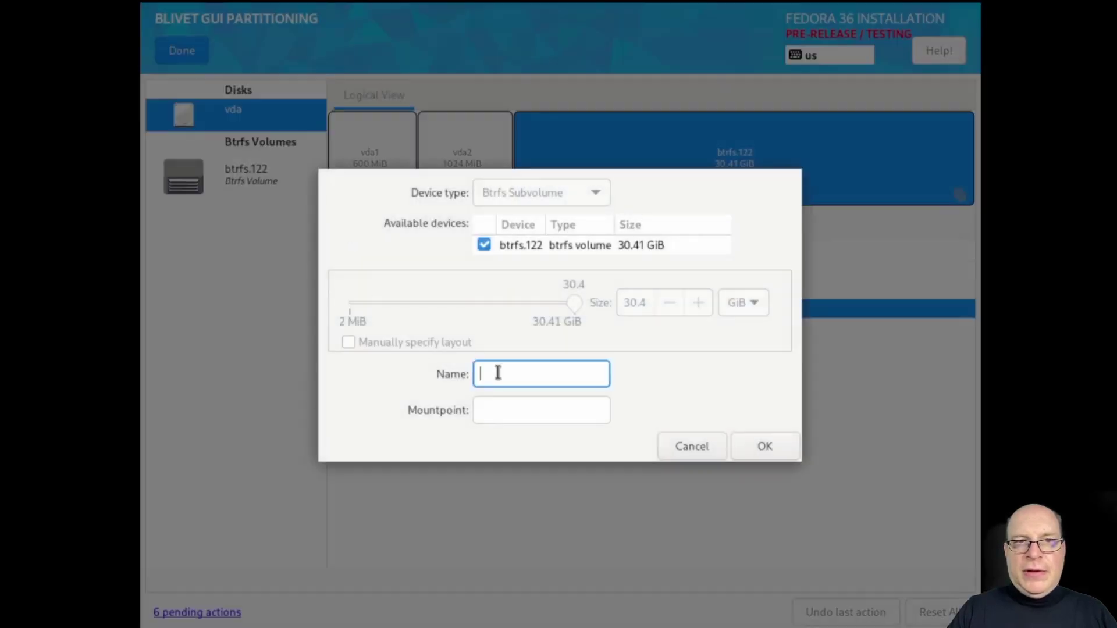
text(@)
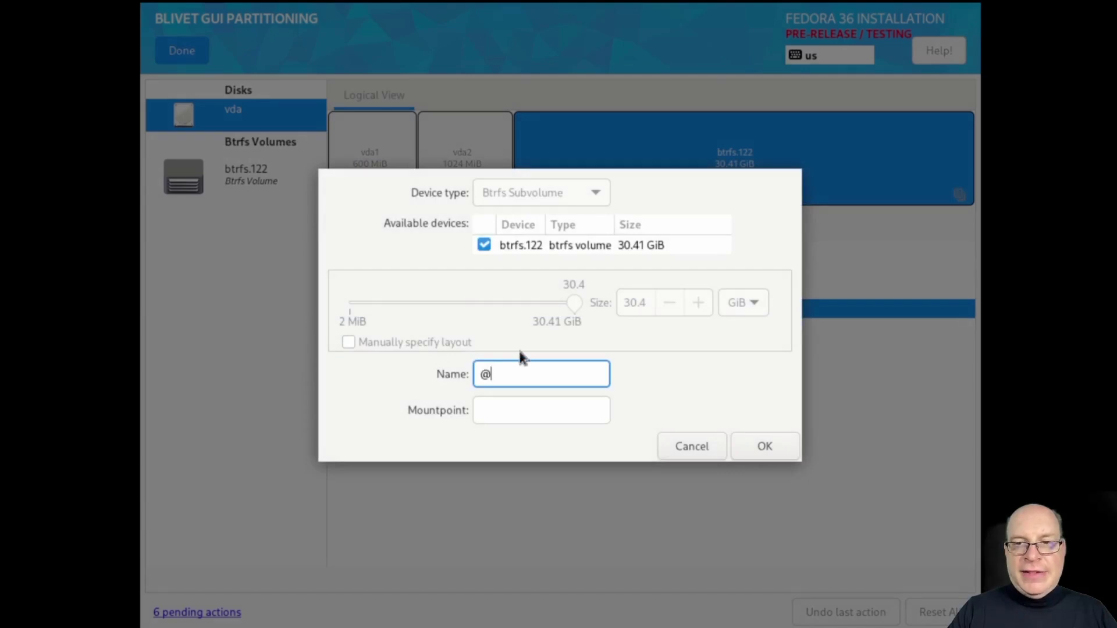
click(522, 409)
text(/)
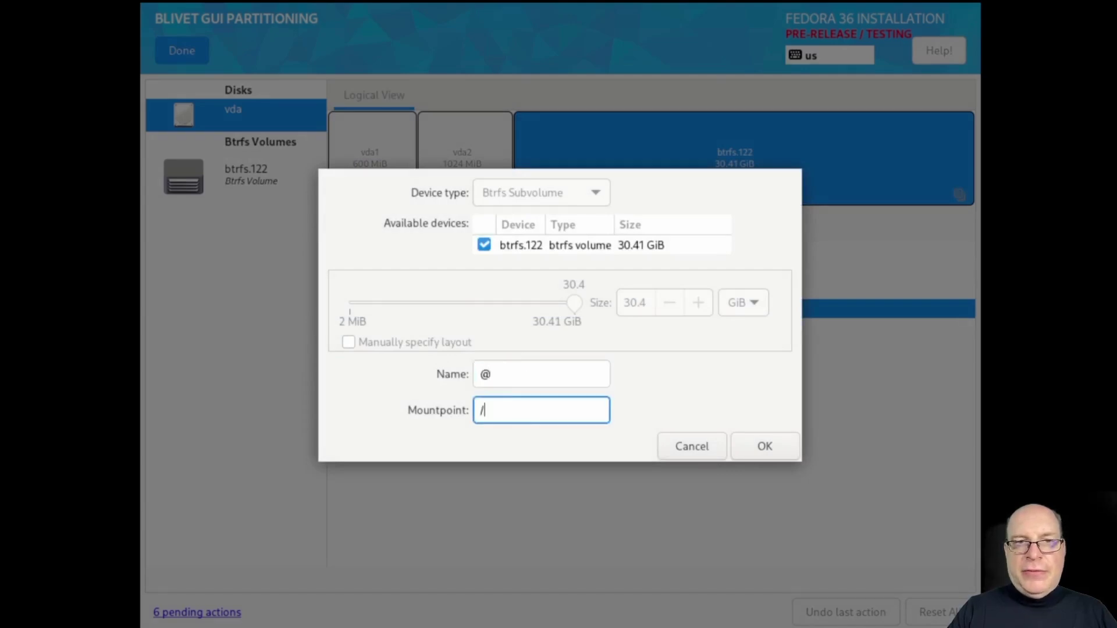
click(774, 442)
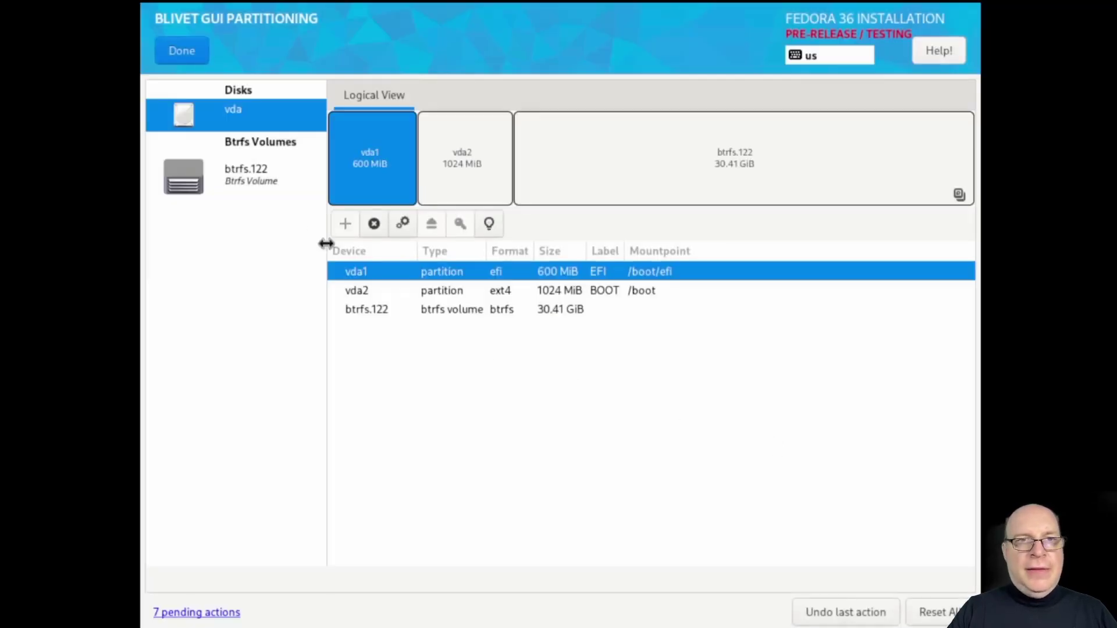
Check the btrfs volume's subvolumes and accept the summary of partitioning changes
click(228, 173)
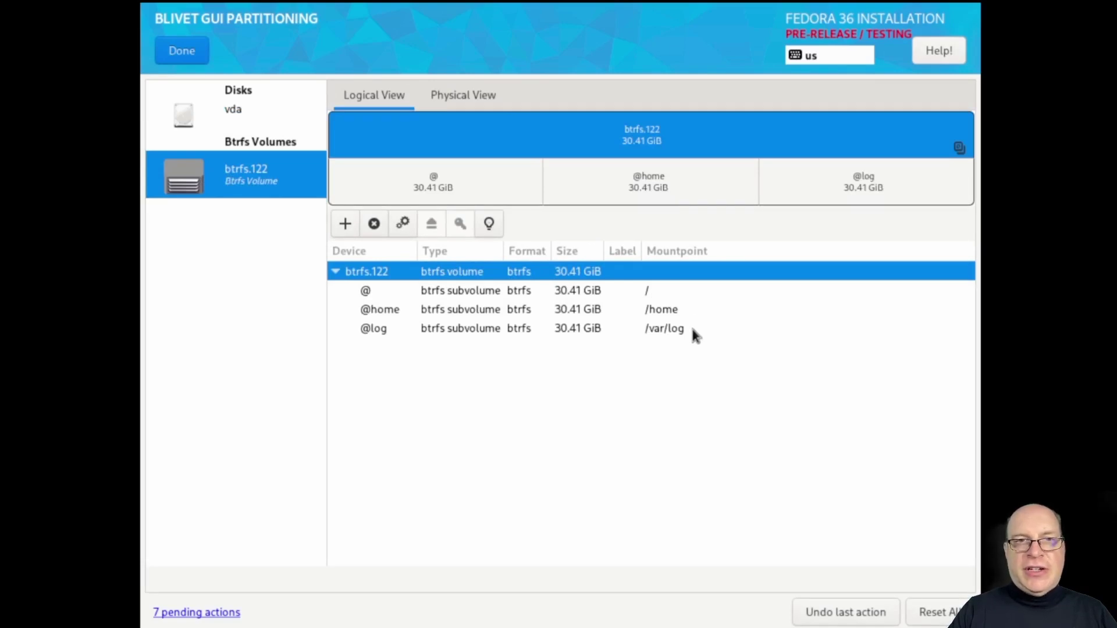
click(170, 51)
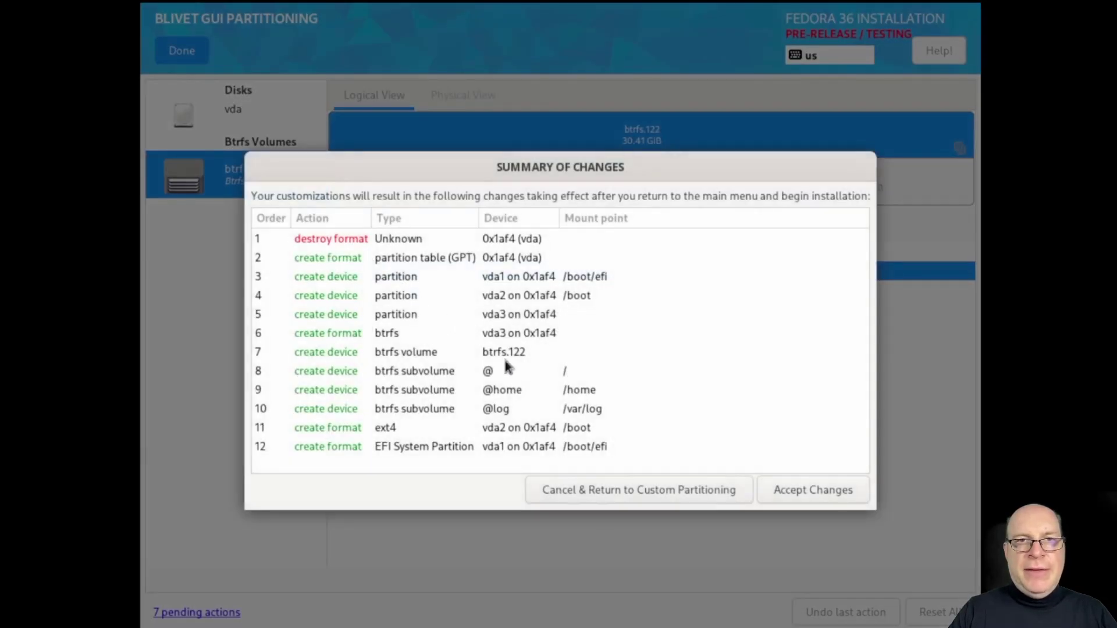
click(804, 489)
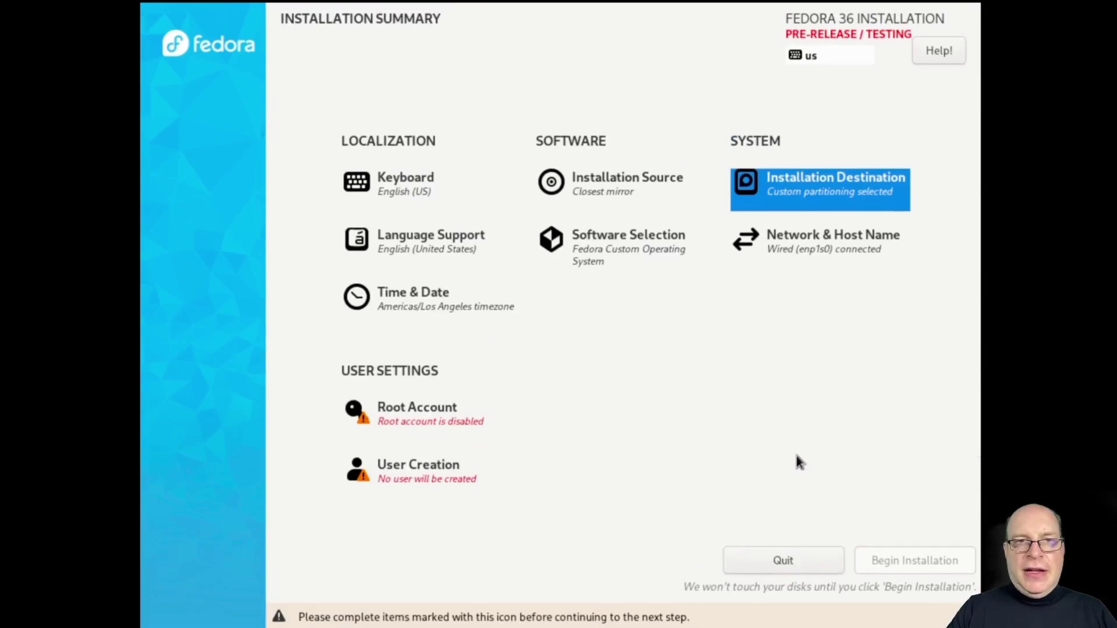
Create an administrator user by entering the full name and account password with confirmation, accepting the short password anyway
click(430, 475)
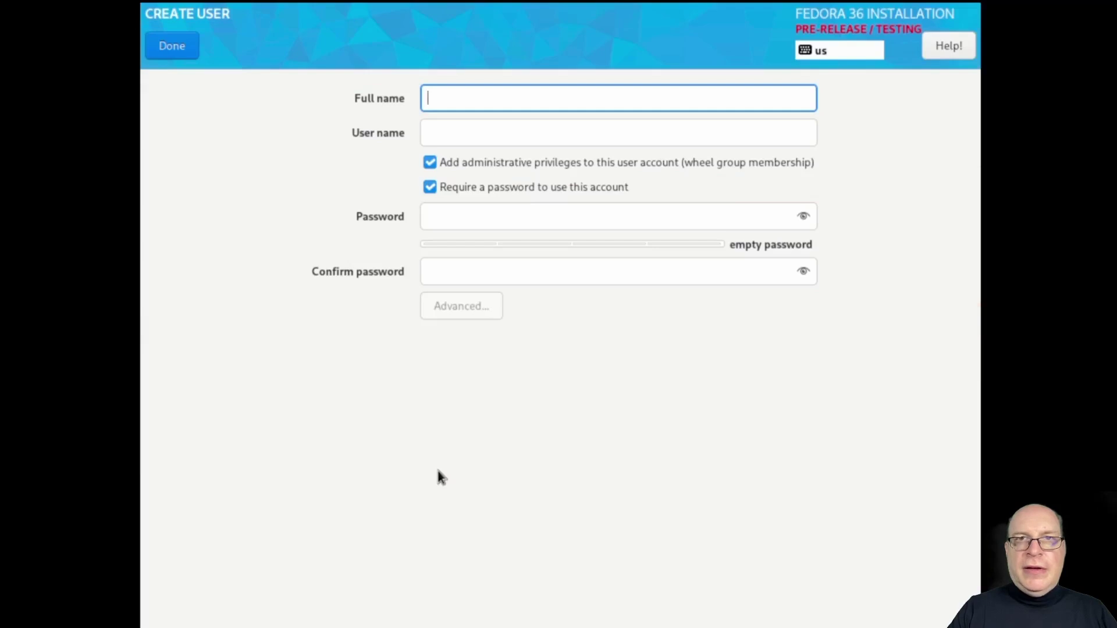
text(Stephen)
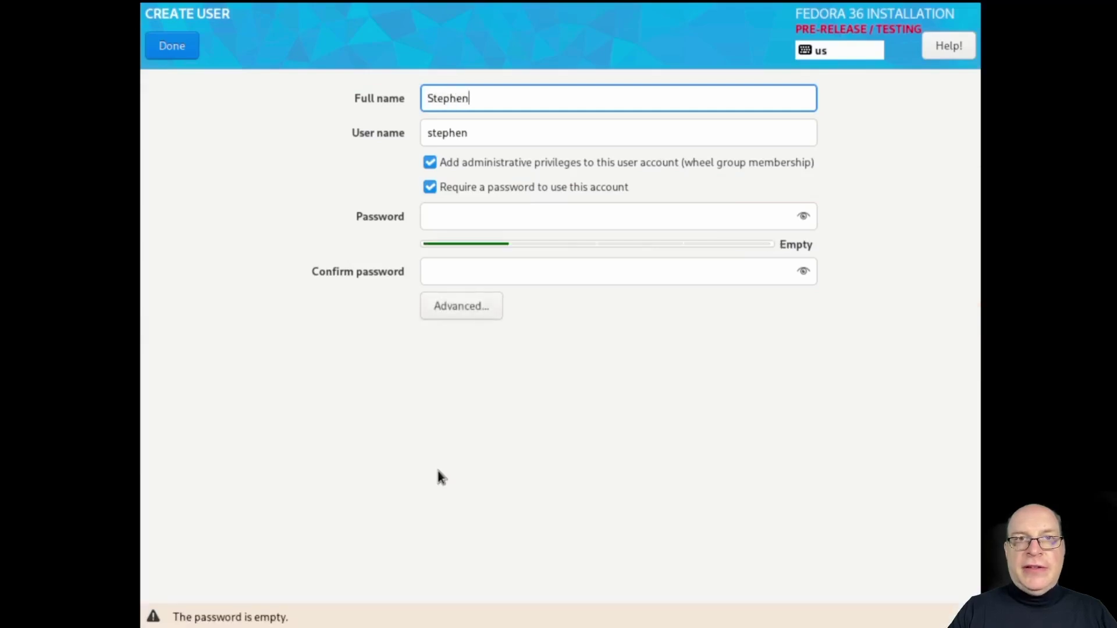
click(491, 213)
text(•••)
click(494, 269)
text(•••)
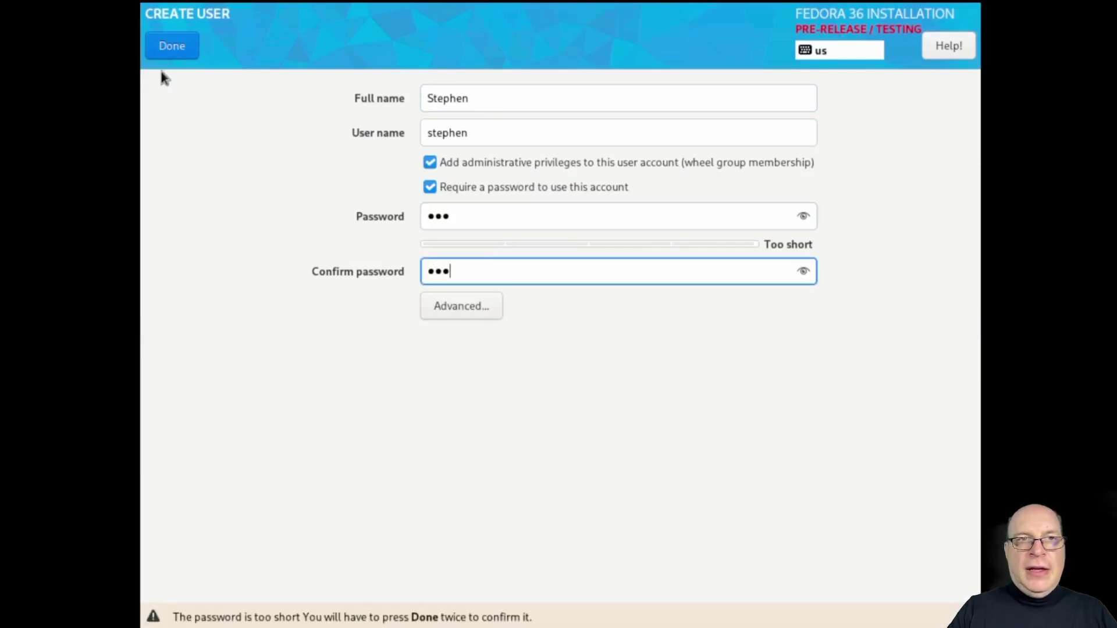
click(159, 46)
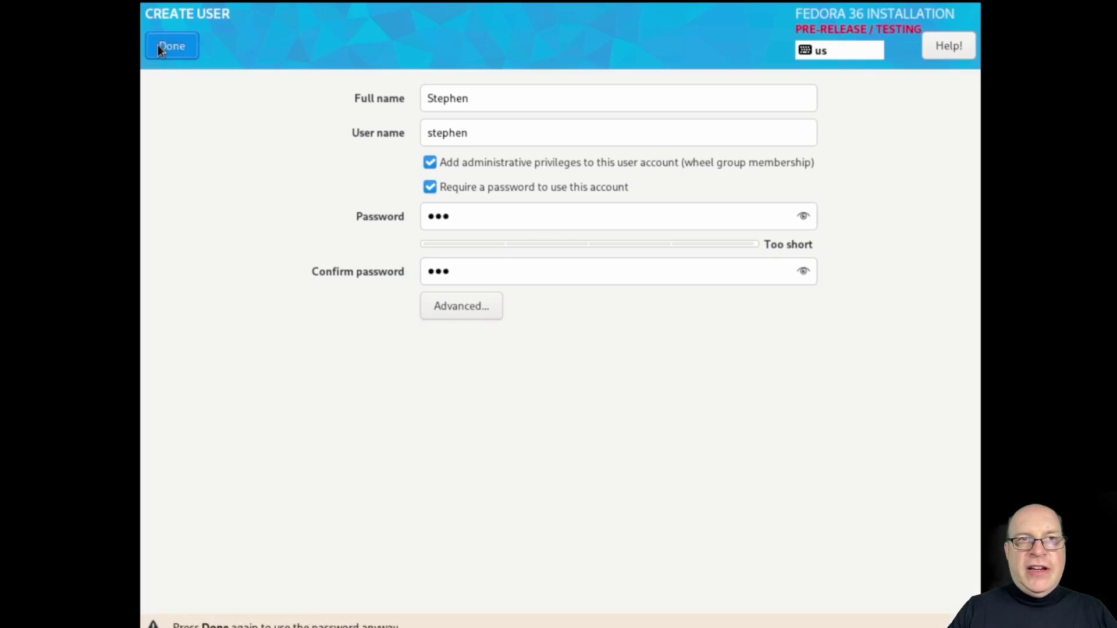
click(159, 46)
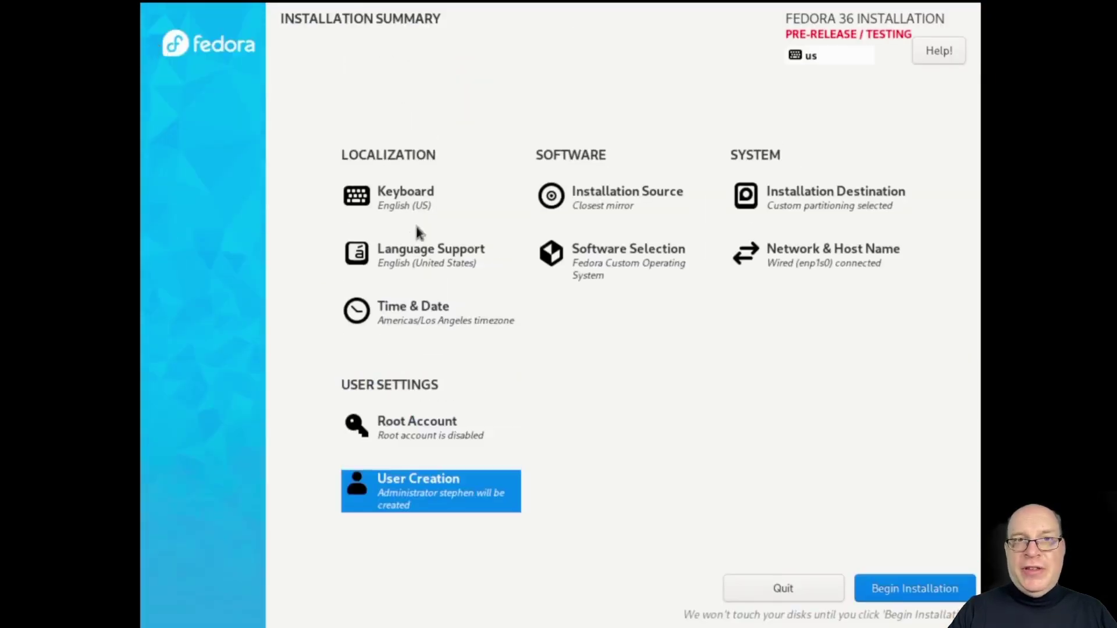
Set the system's host name to f36-1 and return to the installation summary
click(768, 264)
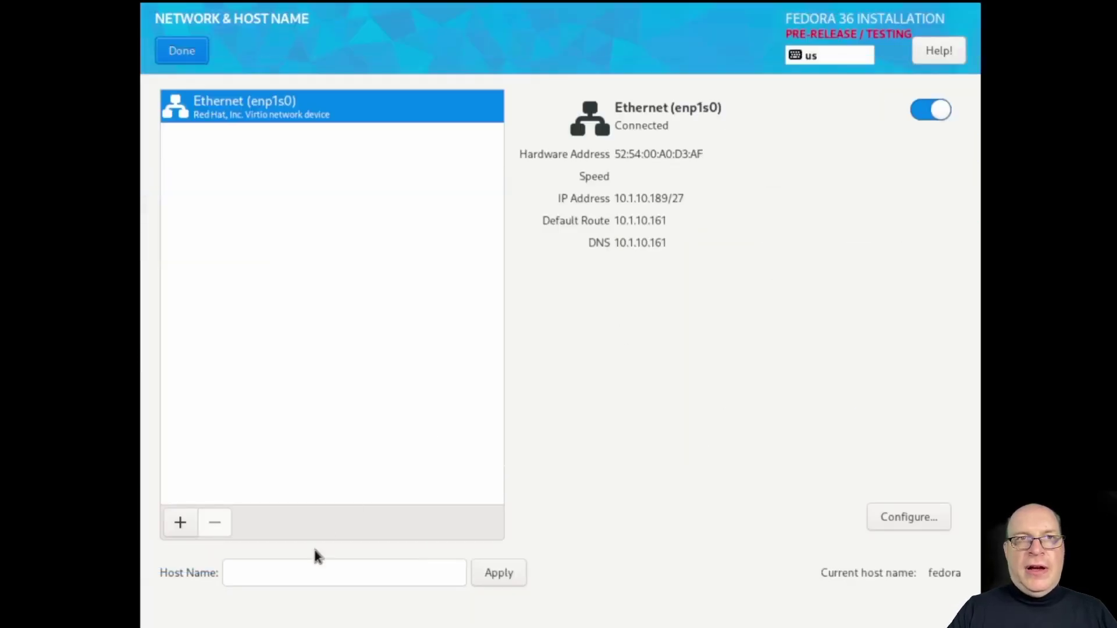
click(309, 574)
text(f36-1)
click(488, 576)
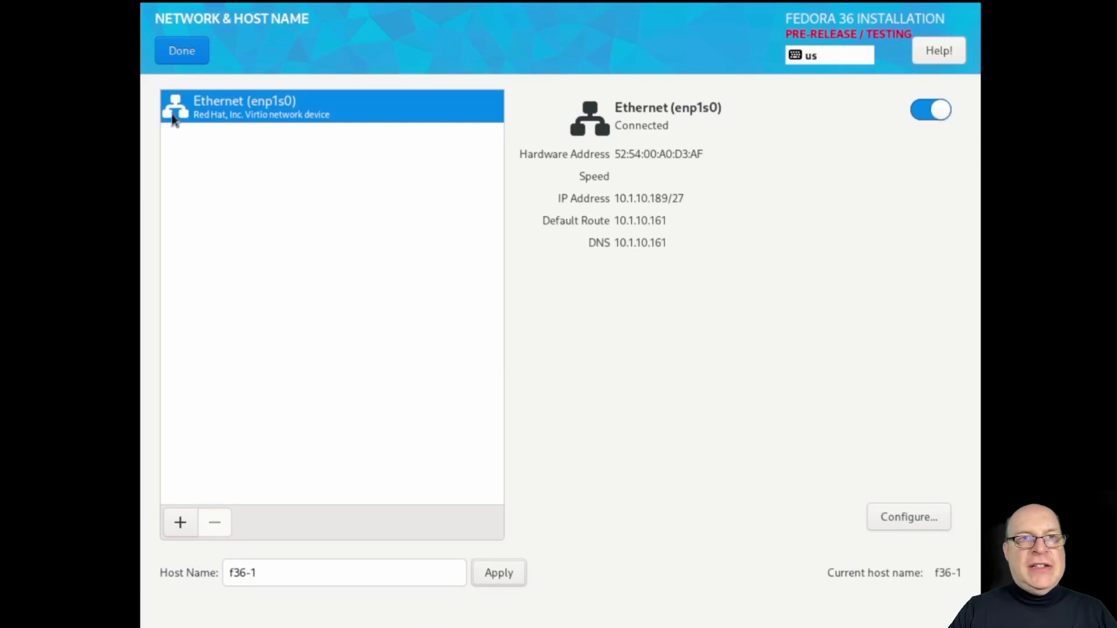
click(177, 51)
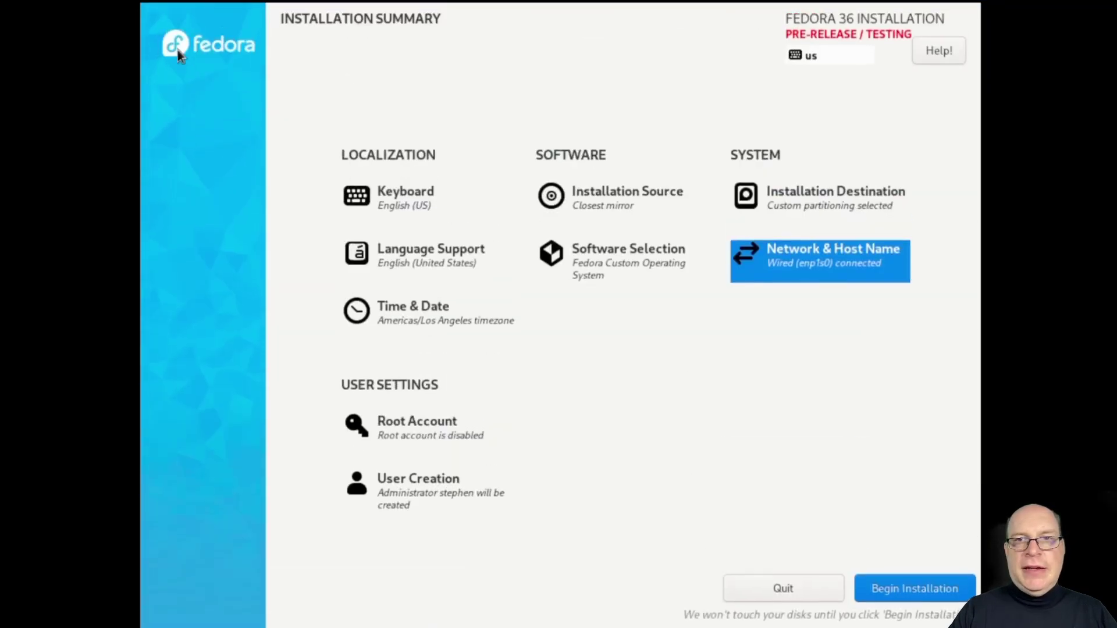
Choose KDE Plasma Workspaces as the base environment and add Administration Tools and C Development Tools and Libraries
click(599, 254)
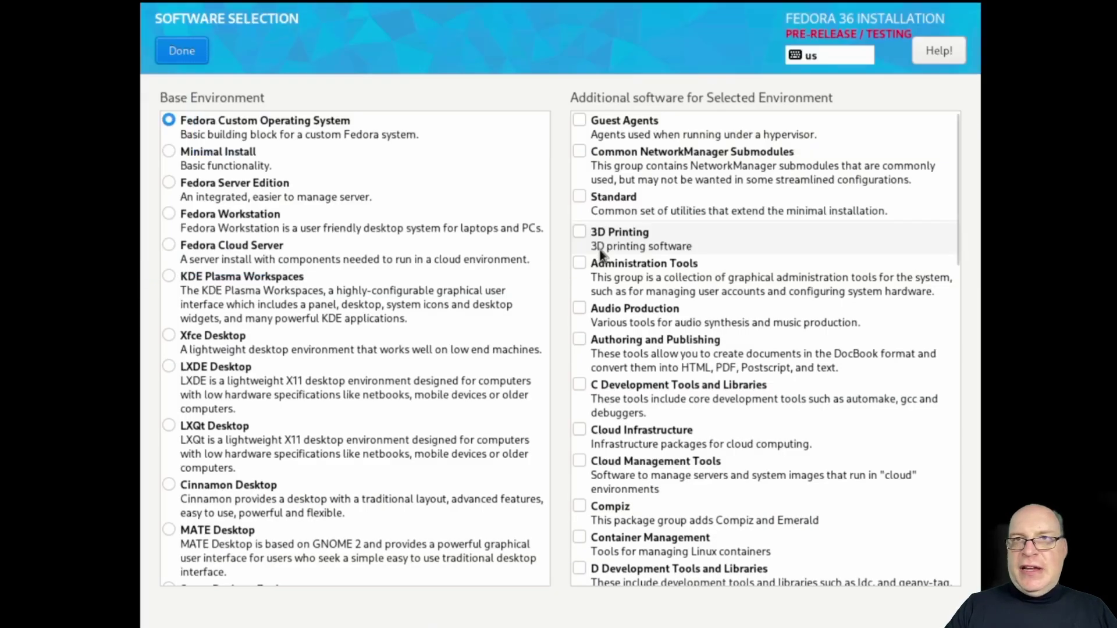
click(171, 277)
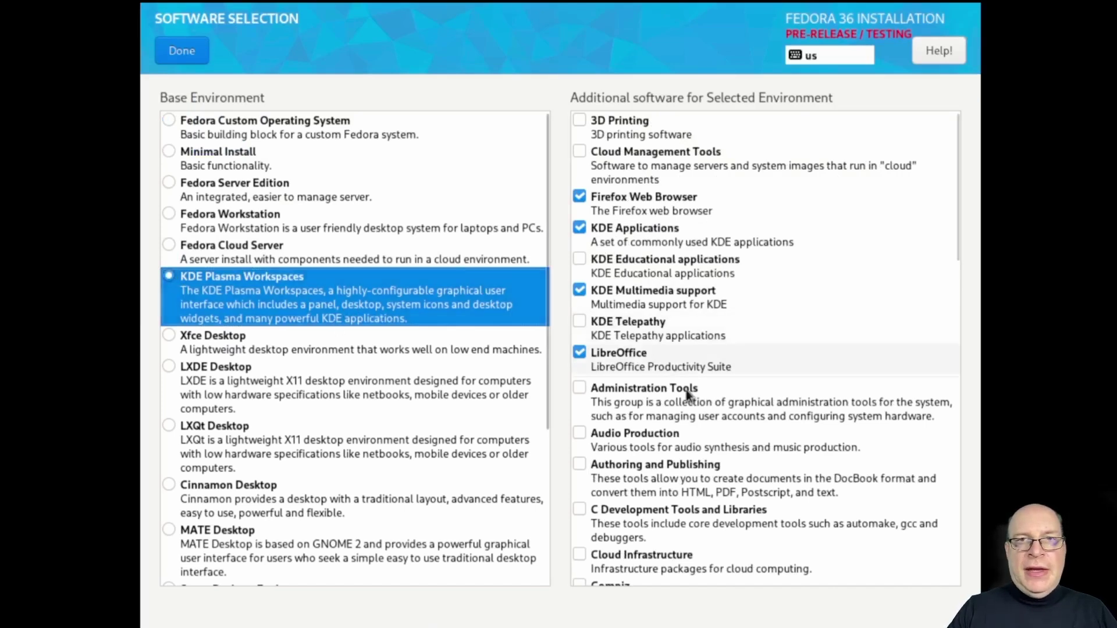
click(584, 390)
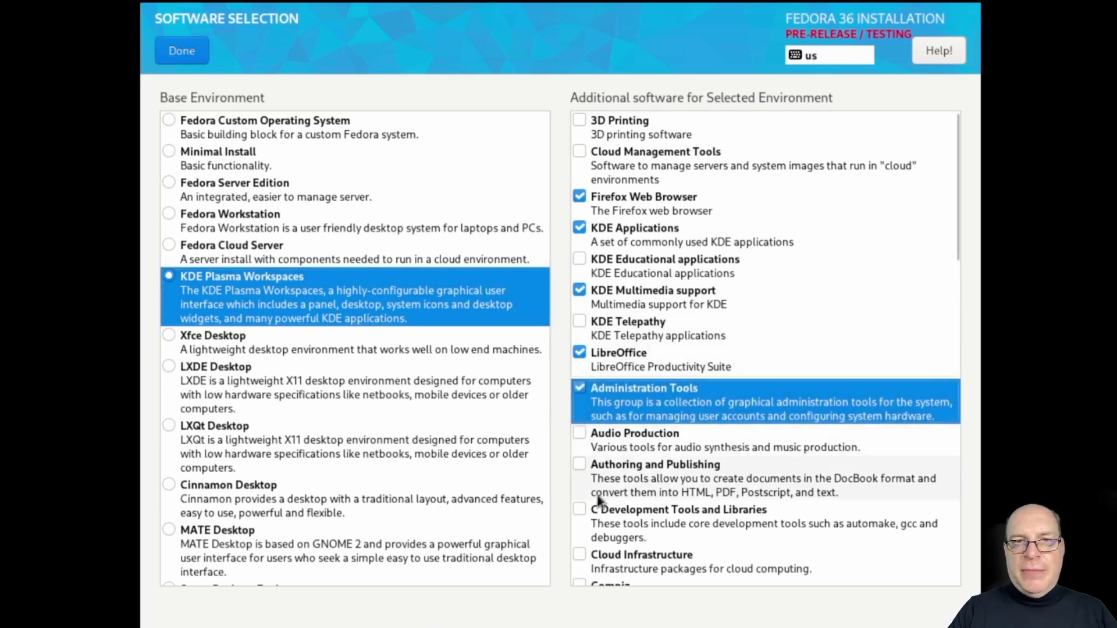
click(579, 510)
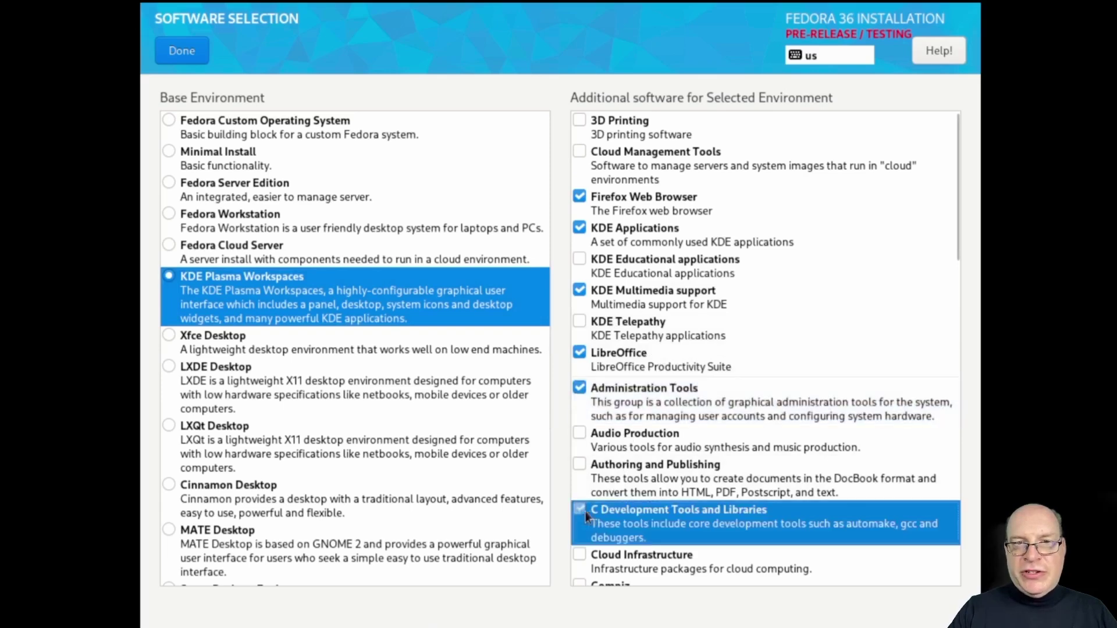
Add the Development Tools and Editors groups to the additional software
scroll(676, 483, down, 3)
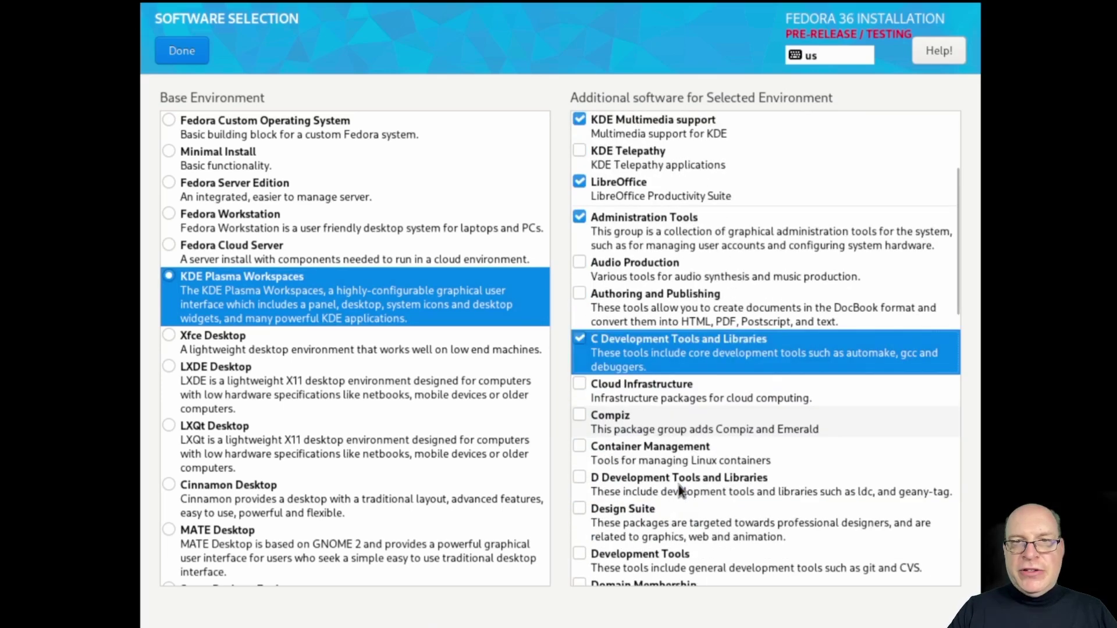
scroll(678, 484, down, 2)
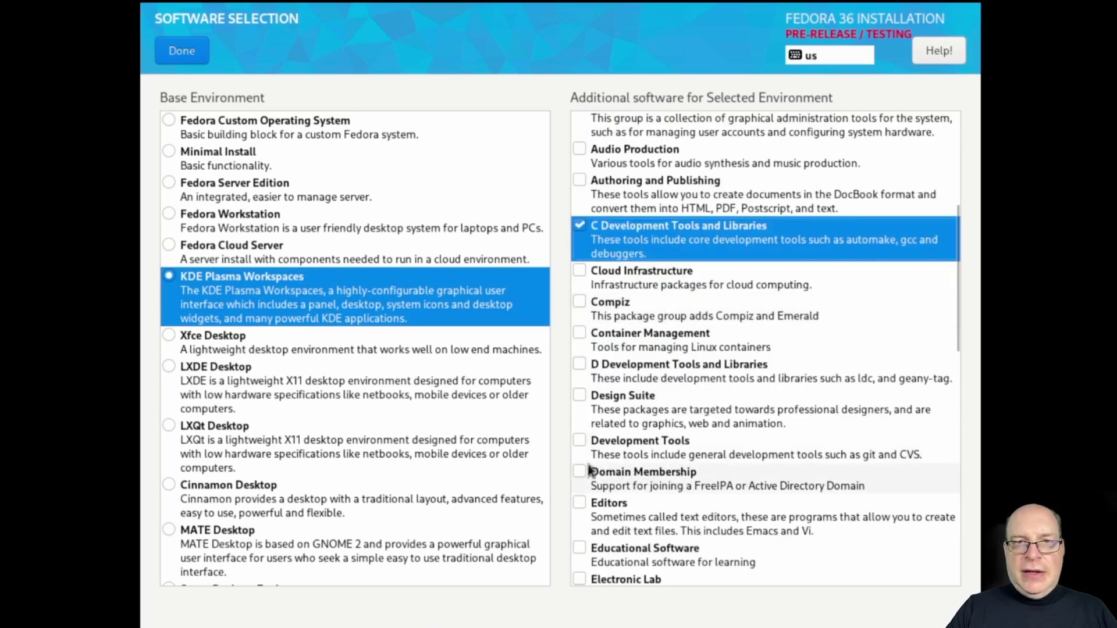
click(580, 442)
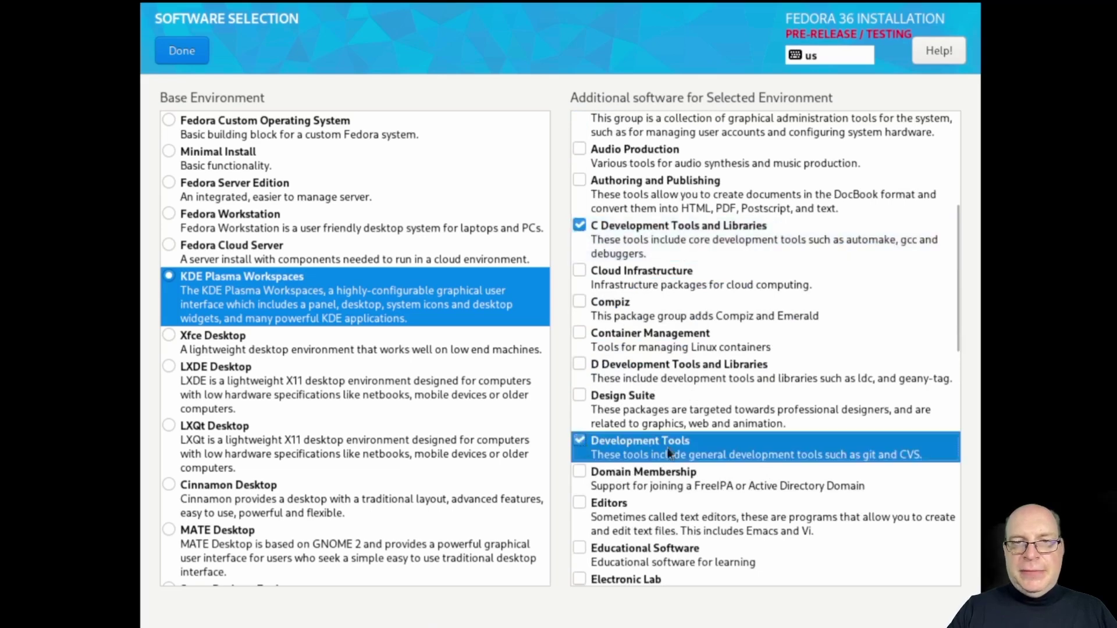
scroll(680, 449, down, 1)
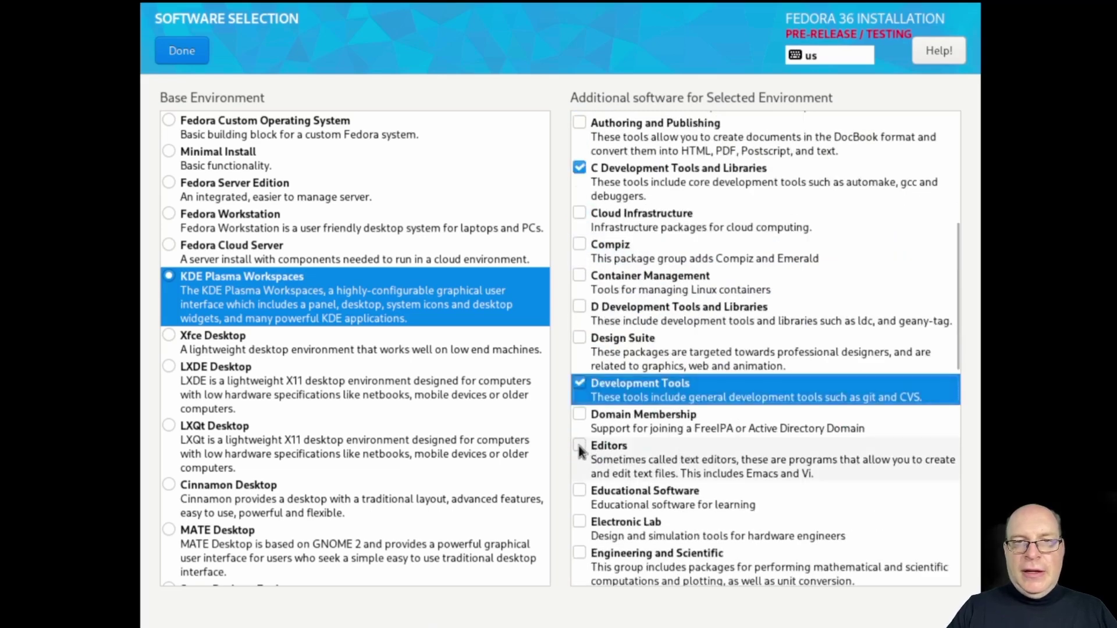
click(623, 462)
Add RPM Development Tools and System Tools to the software selection and begin the installation
scroll(689, 456, down, 4)
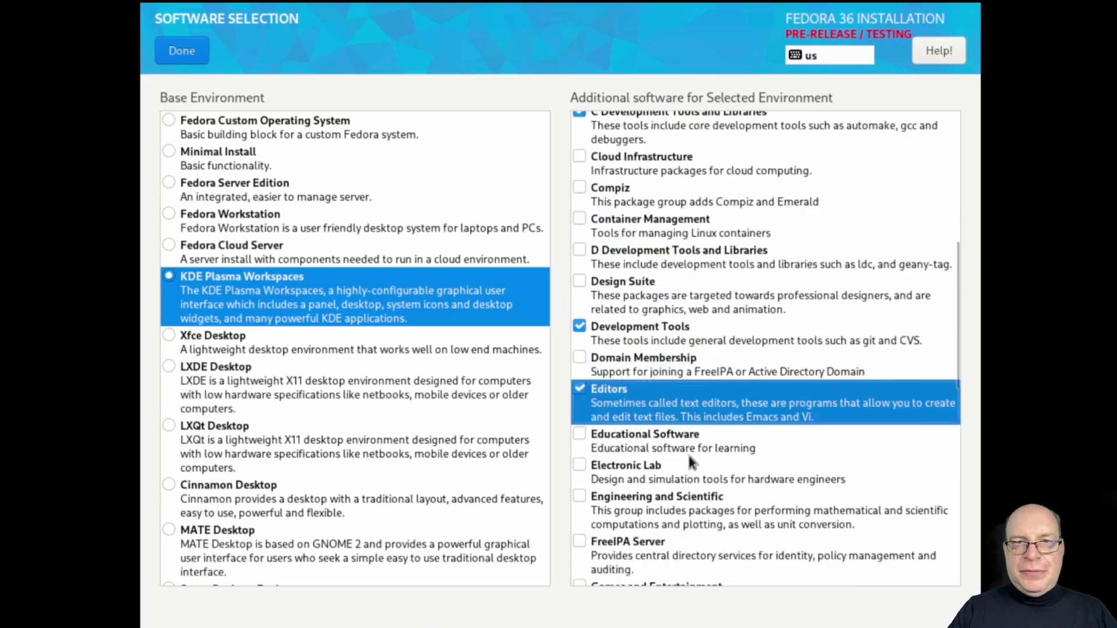
scroll(689, 456, down, 6)
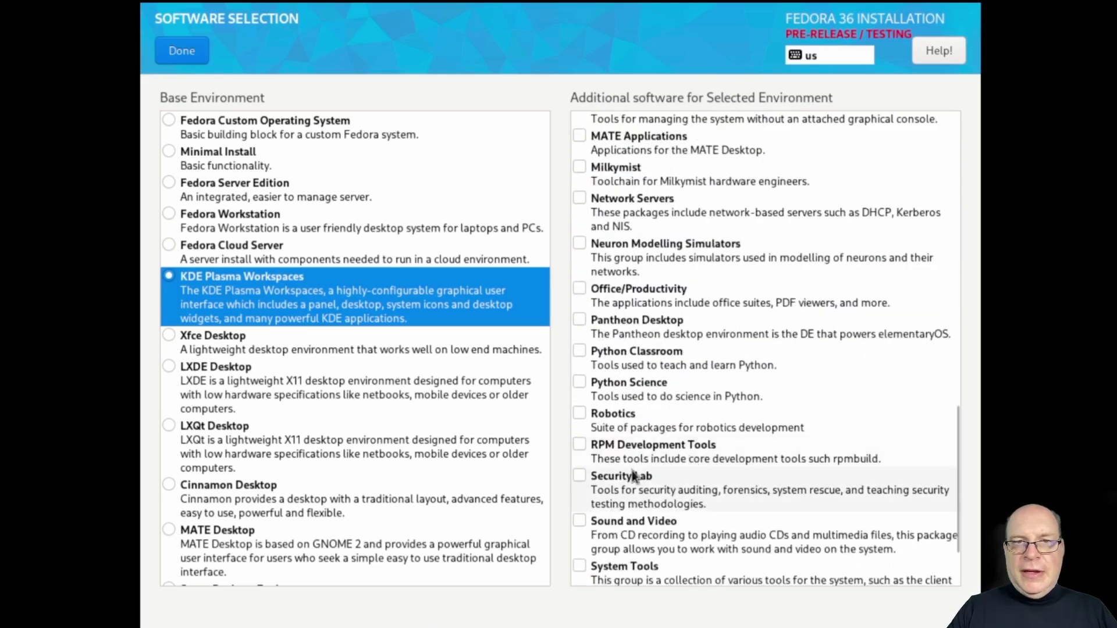
click(580, 446)
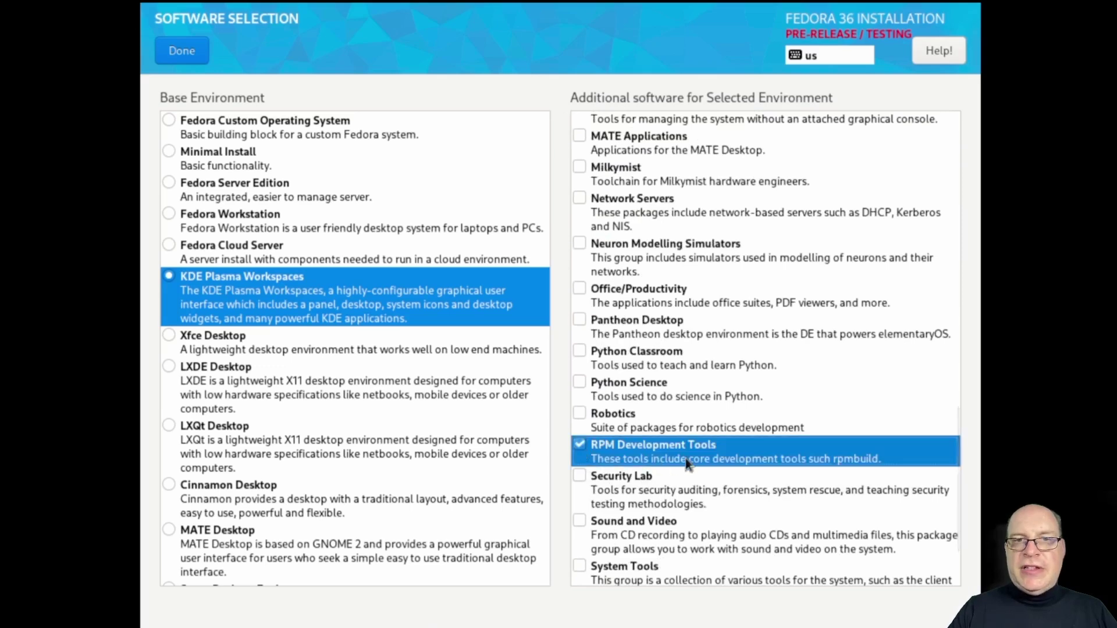
scroll(685, 458, down, 2)
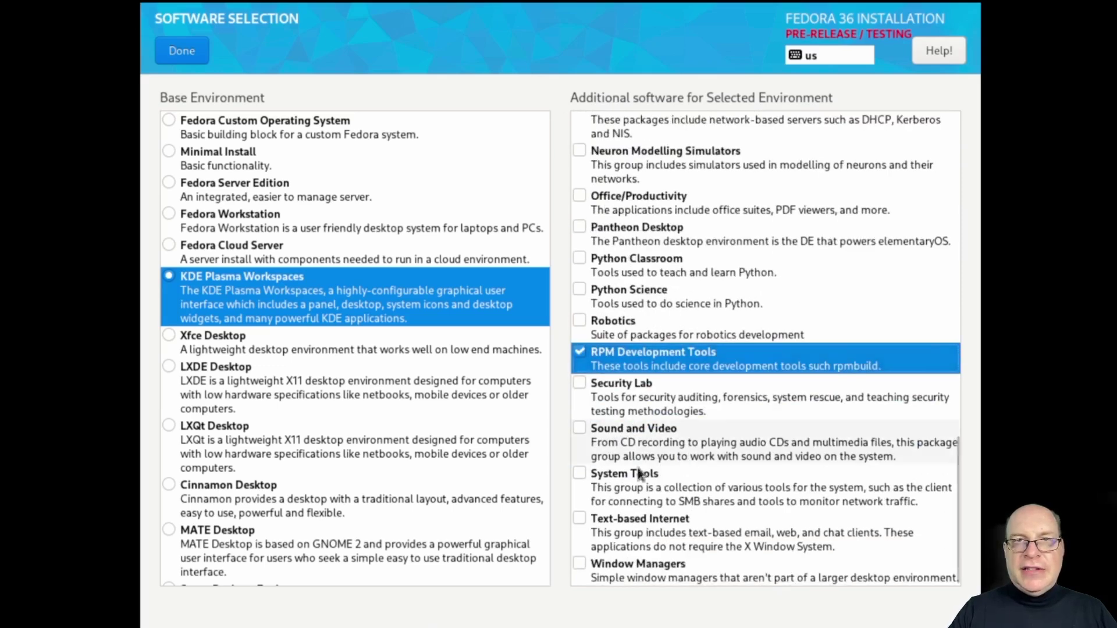
click(580, 473)
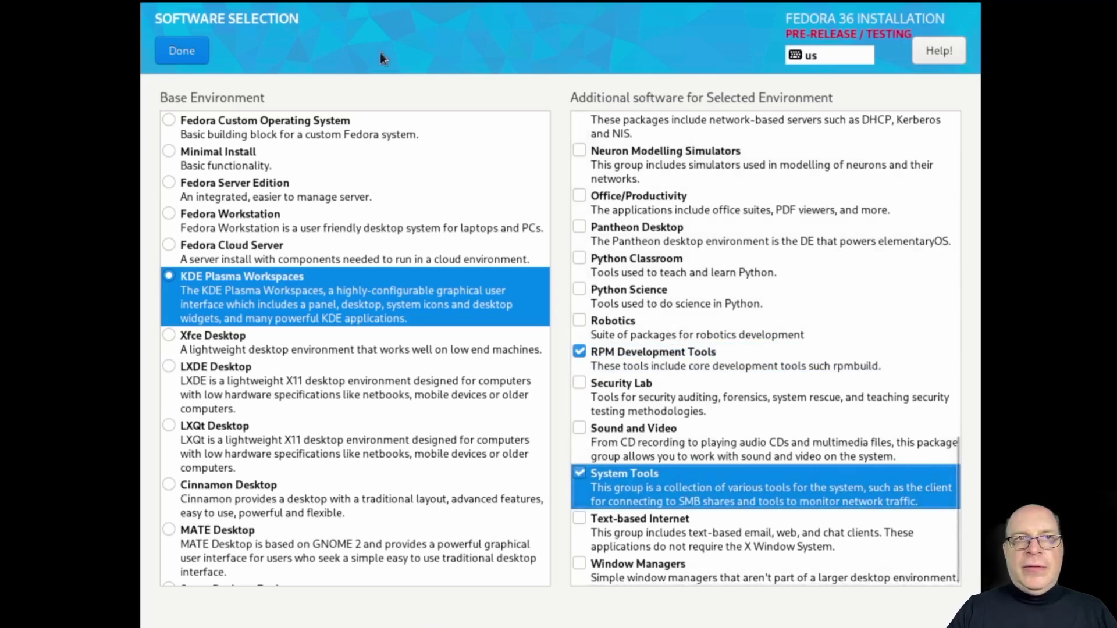
click(173, 49)
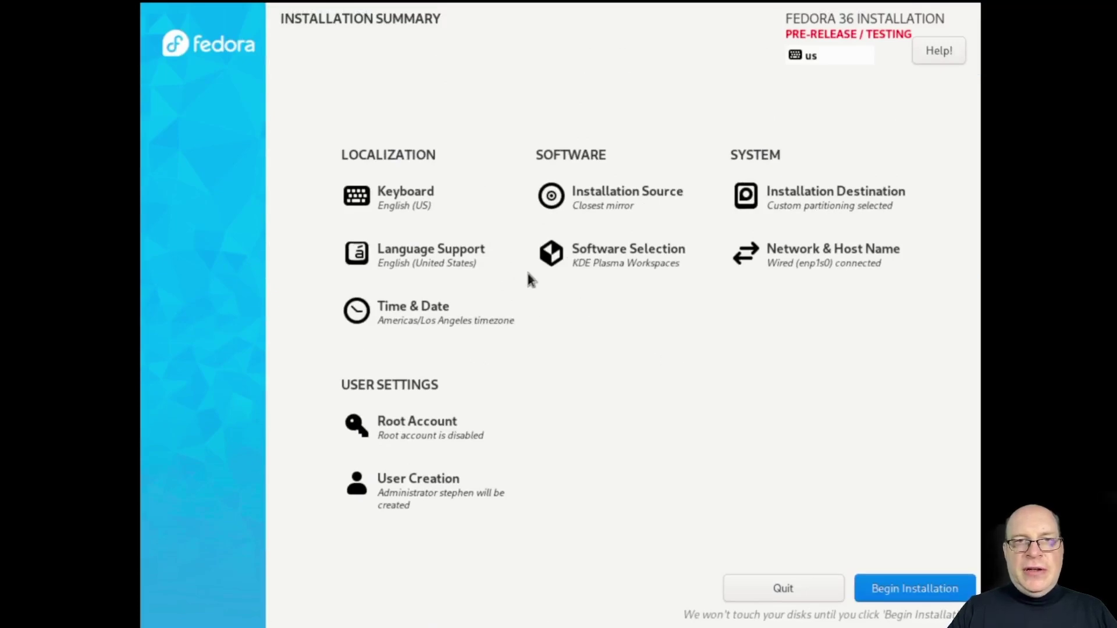
click(900, 584)
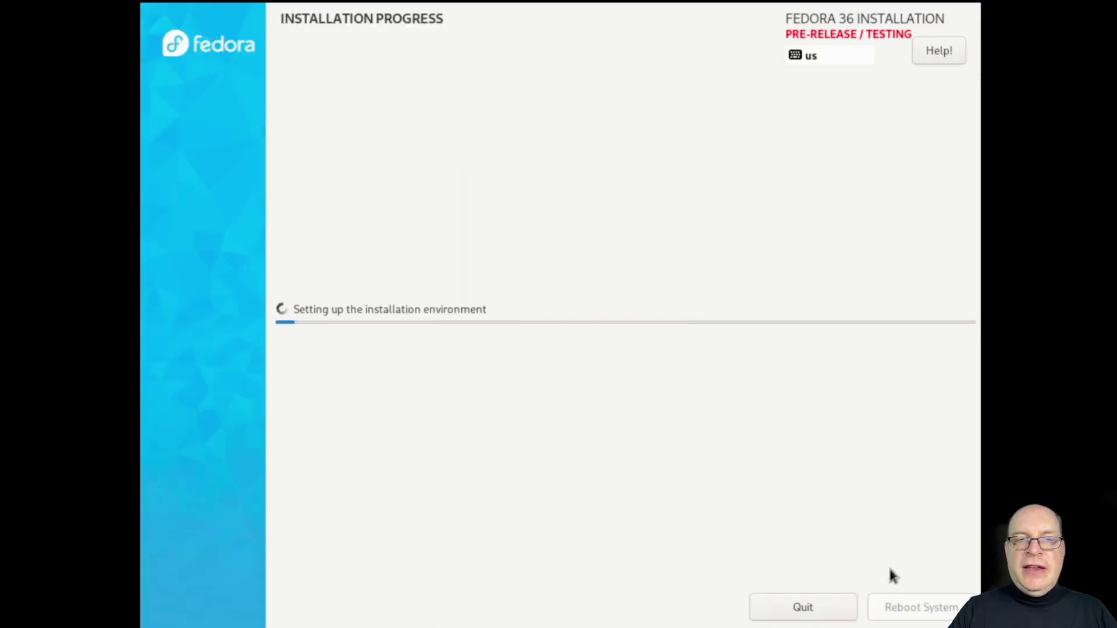